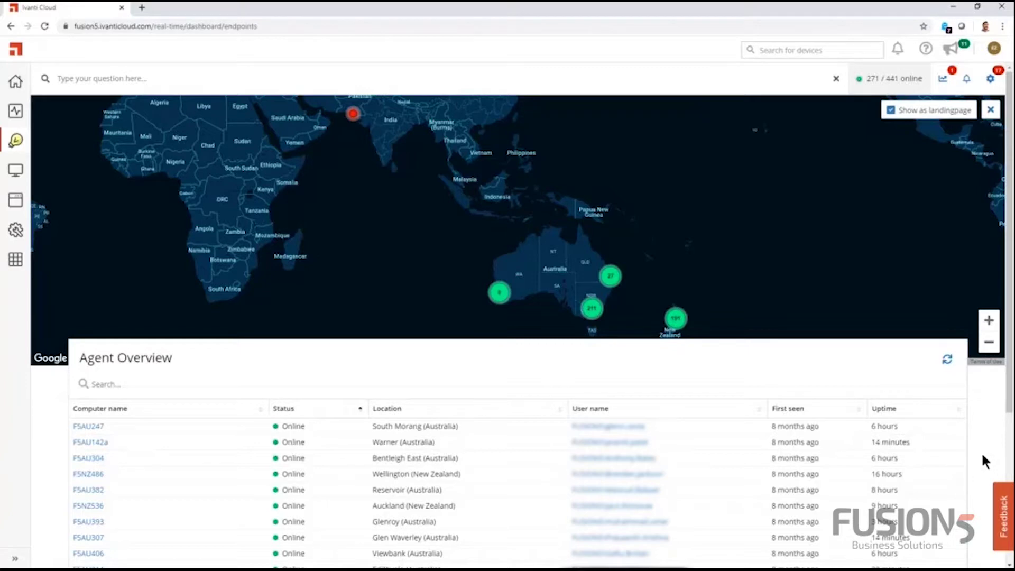
# Step: Go to the Ivanti Cloud welcome page and open the Real-Time Intelligence overview
pyautogui.click(16, 81)
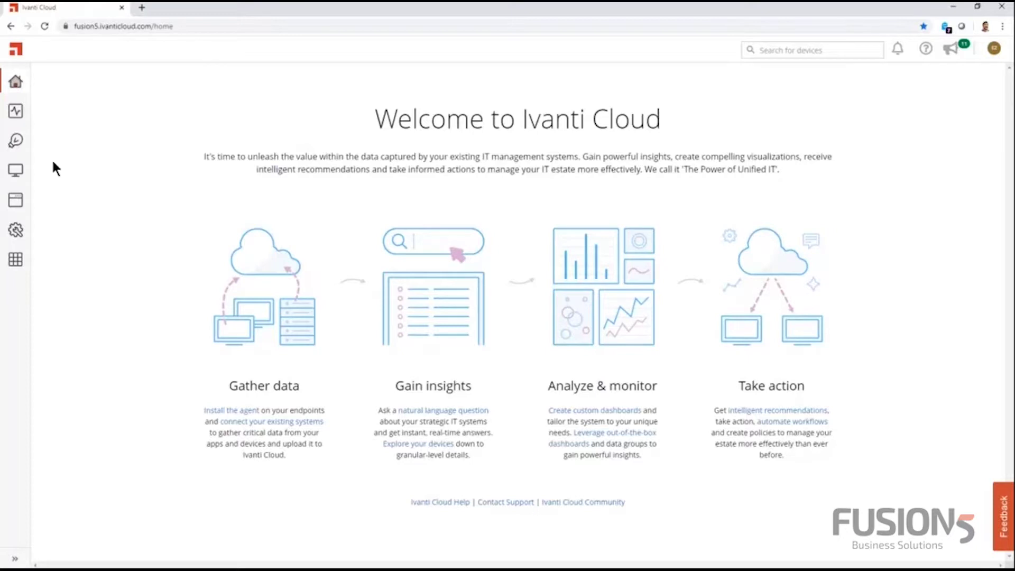
pyautogui.moveTo(16, 140)
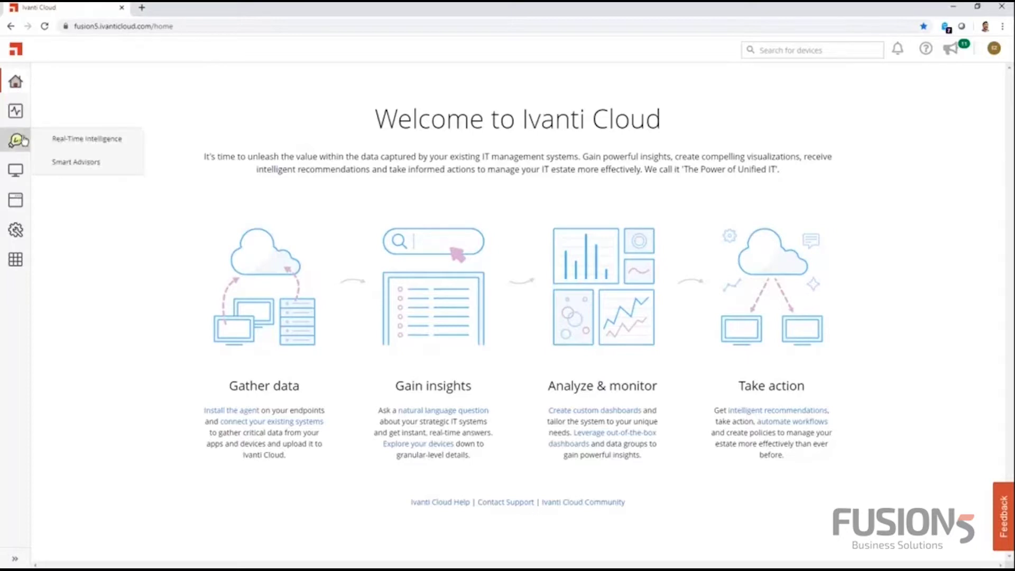
pyautogui.click(56, 139)
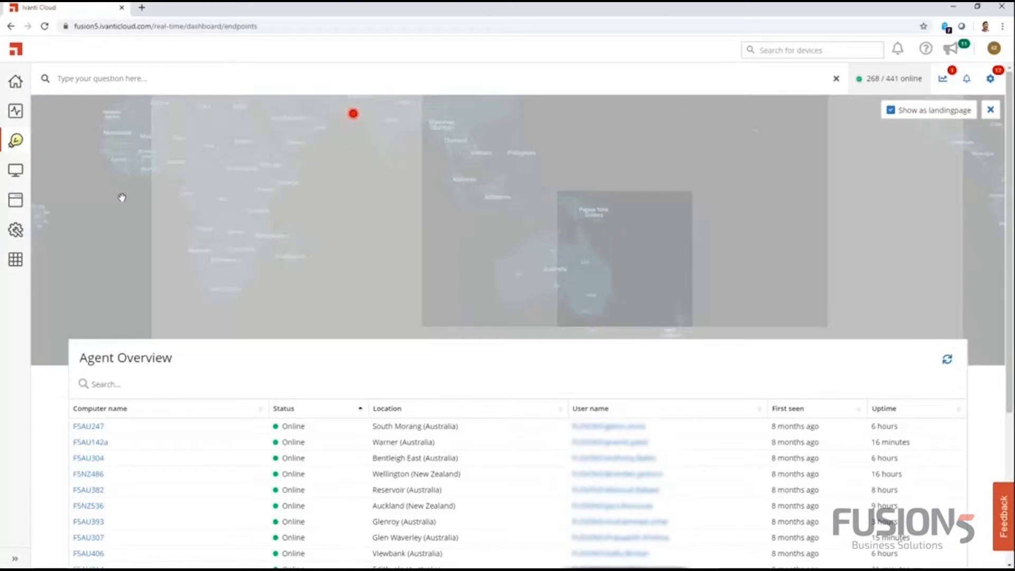
pyautogui.moveTo(16, 141)
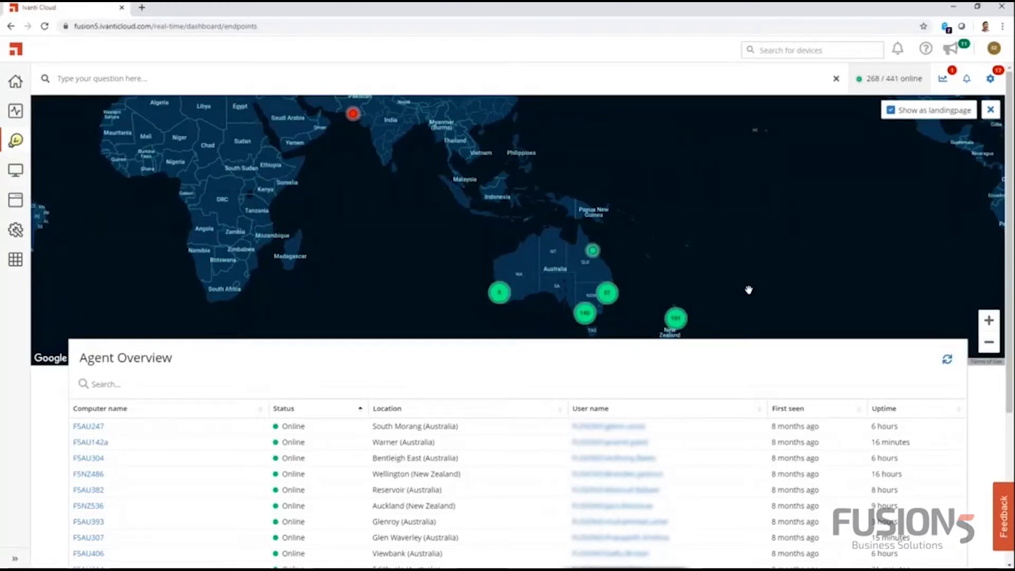
pyautogui.click(152, 82)
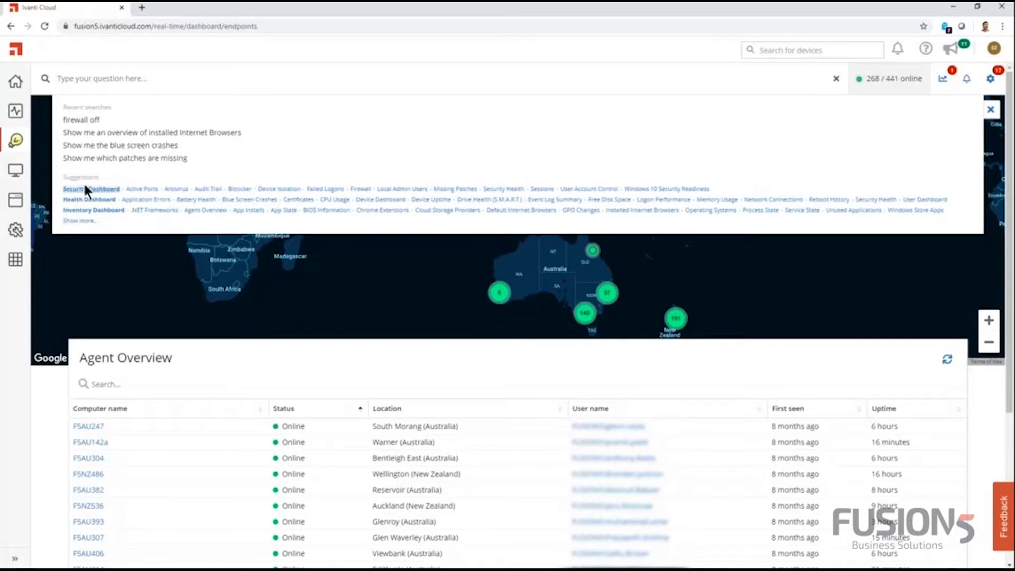
pyautogui.click(455, 189)
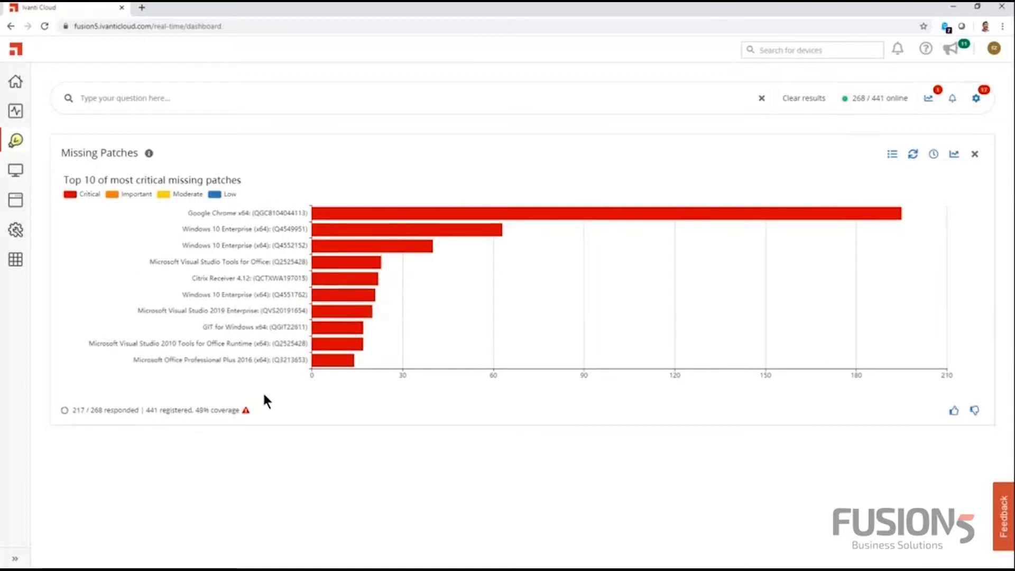
pyautogui.moveTo(367, 222)
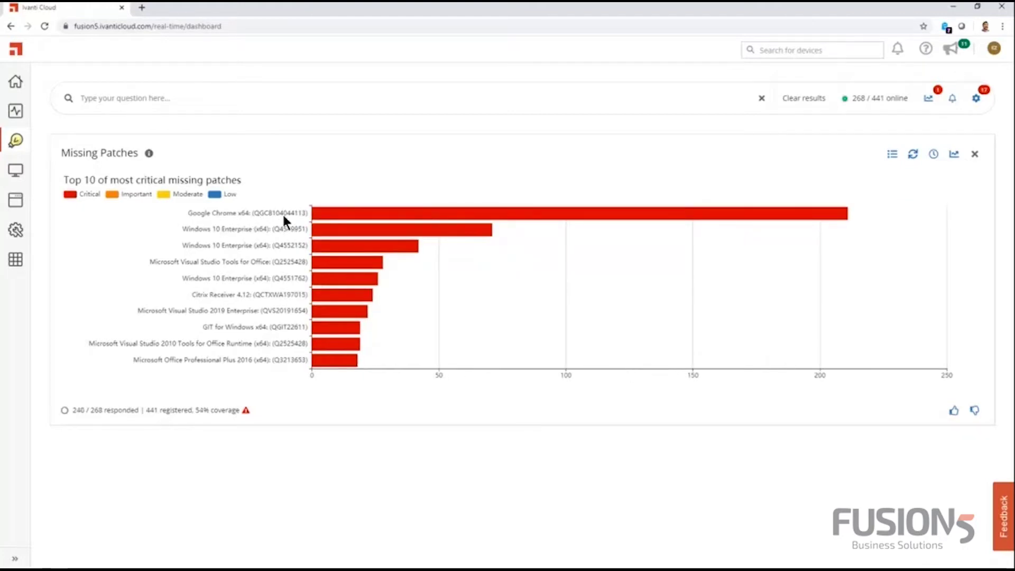
pyautogui.click(425, 216)
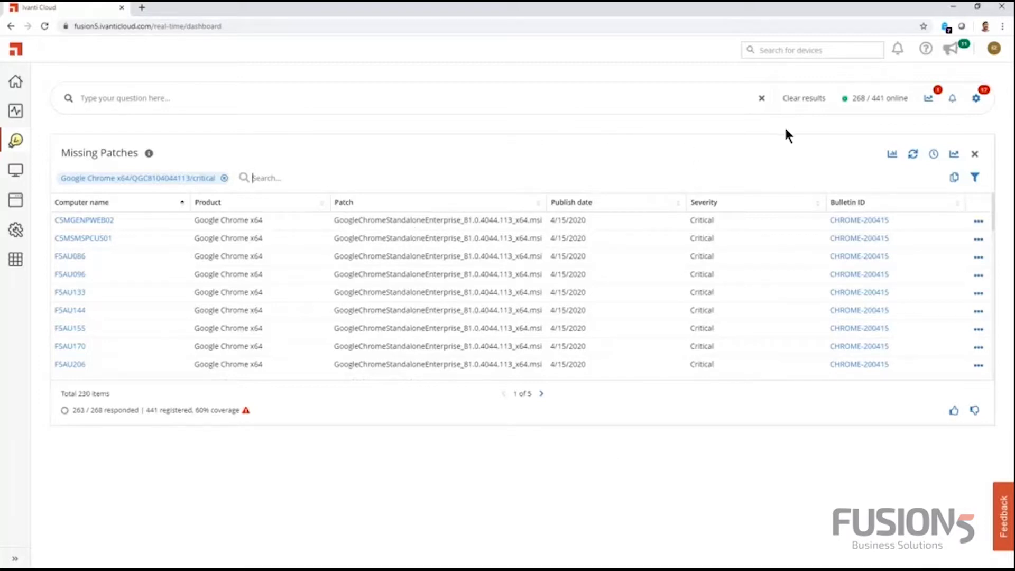
# Step: Run the suggested Bitlocker status query and examine the share of devices that are not protected
pyautogui.click(125, 101)
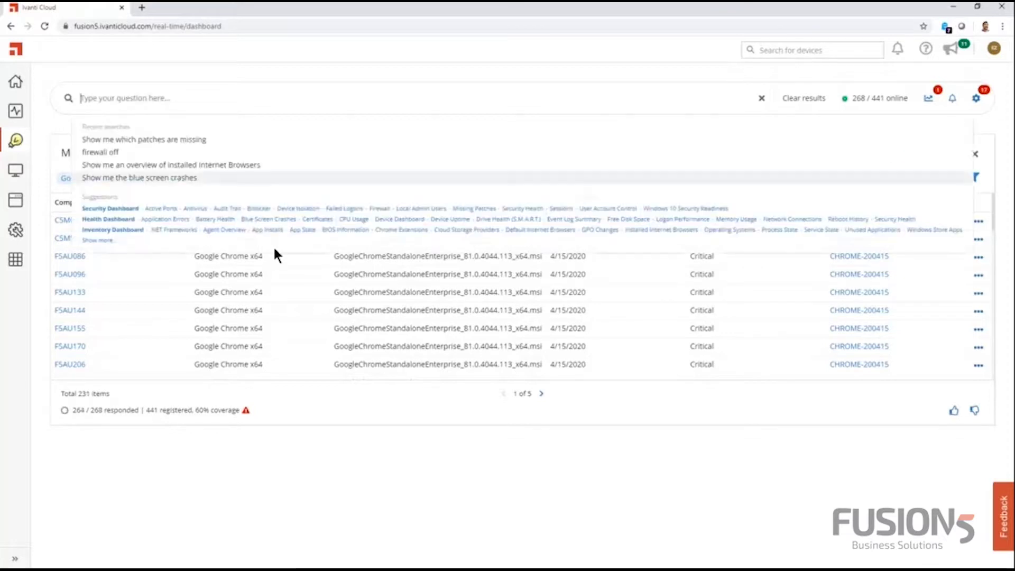
pyautogui.click(260, 210)
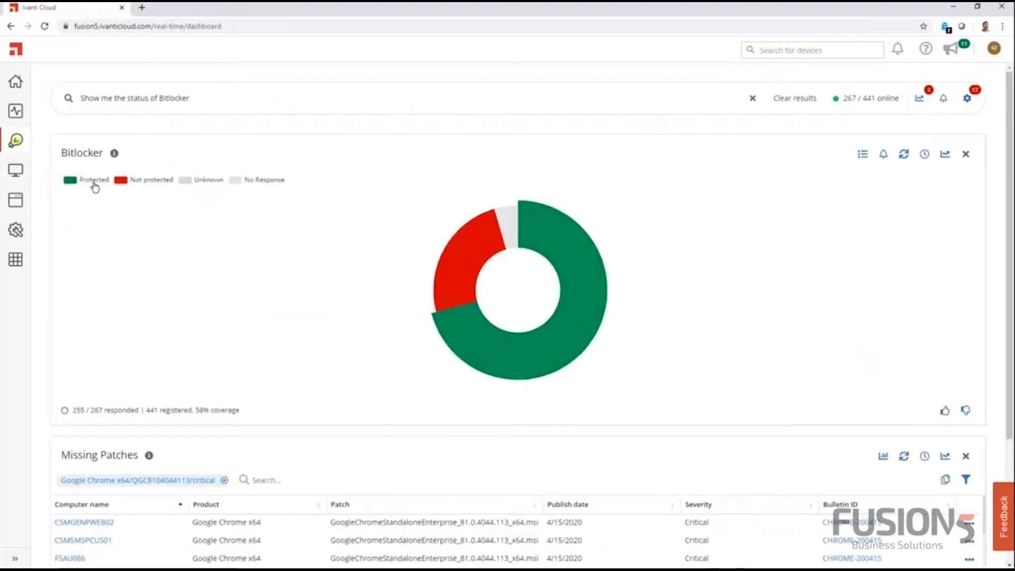
pyautogui.moveTo(465, 254)
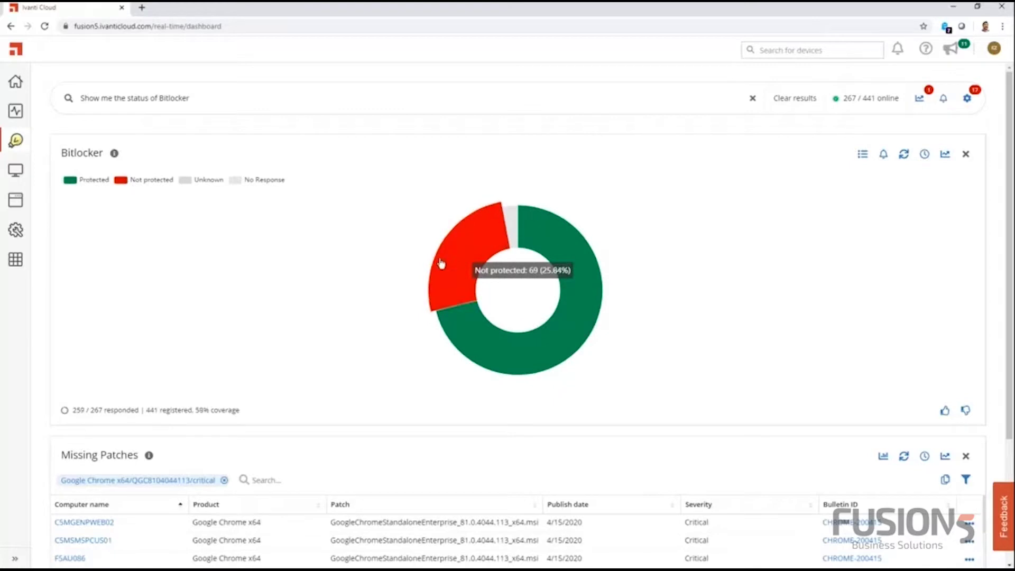
# Step: Query the blue screen crashes, narrow them to bug check code 0x0000009F and open the device dashboard of F5NZ538
pyautogui.click(268, 97)
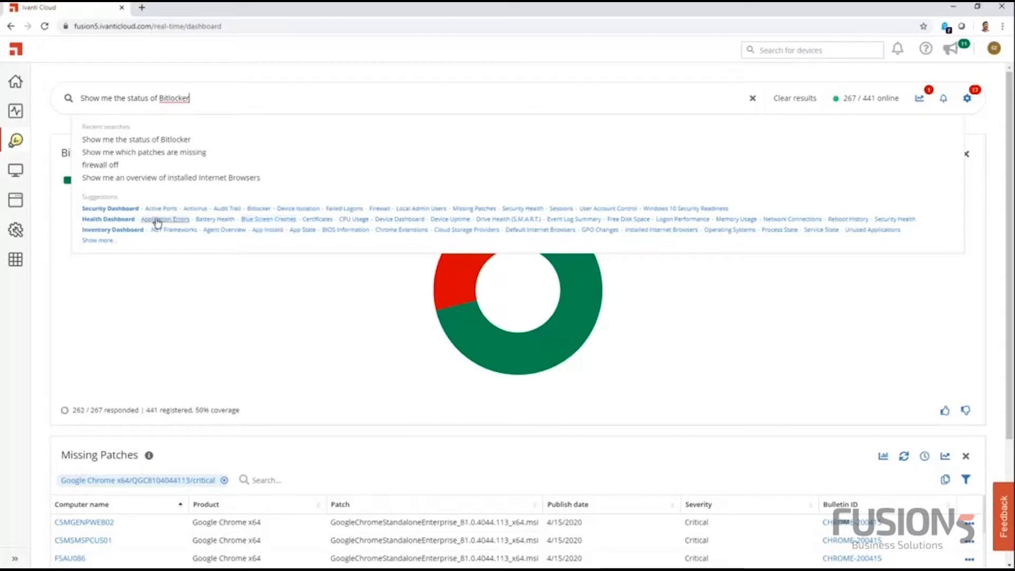
pyautogui.click(267, 220)
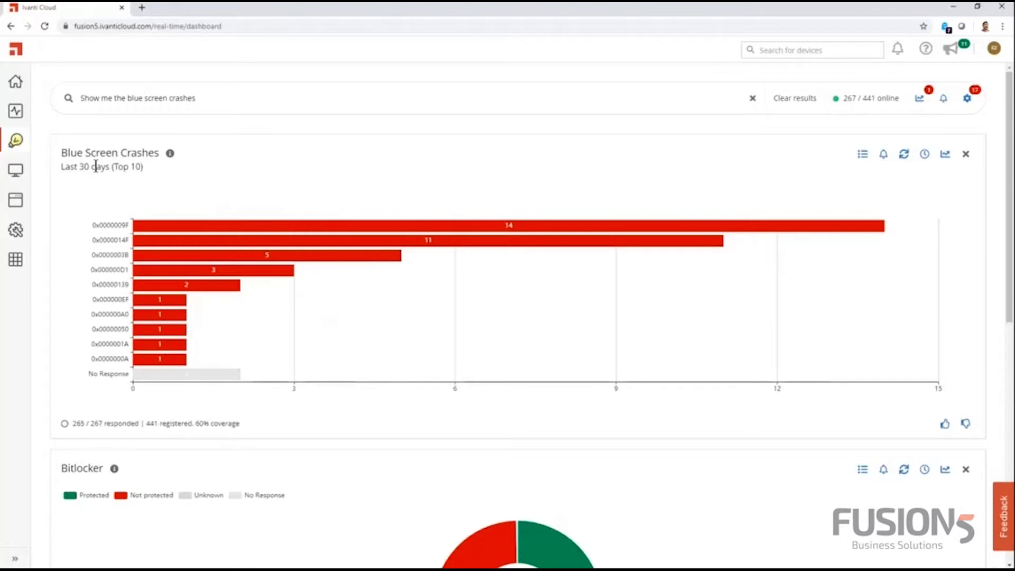
pyautogui.click(140, 226)
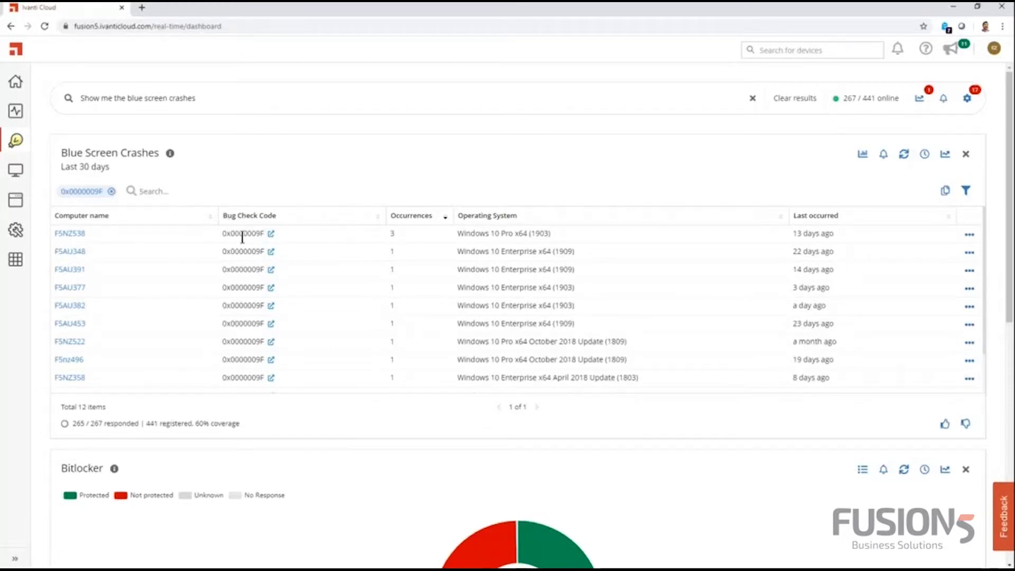
pyautogui.click(82, 235)
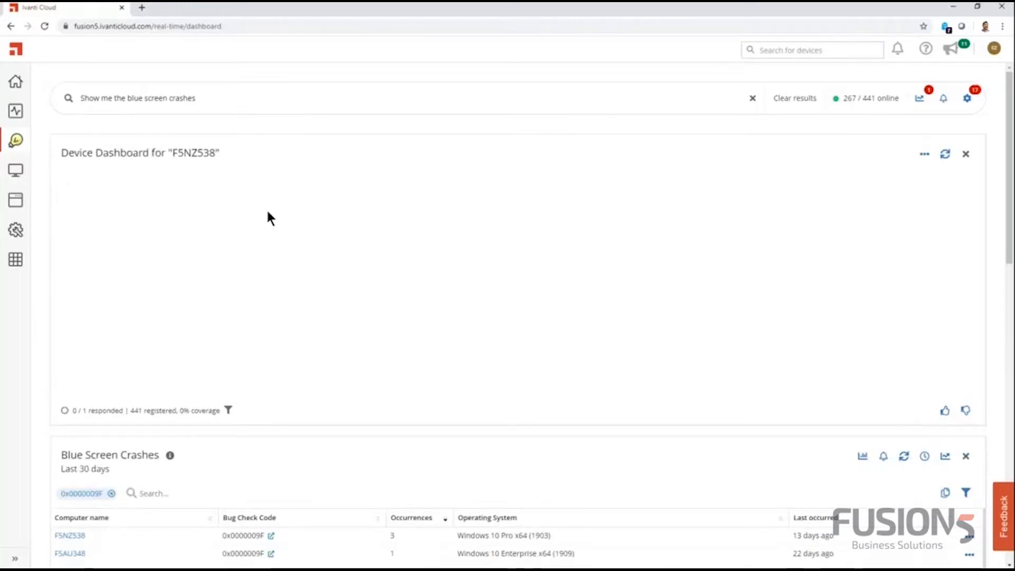
# Step: Run the suggested queries for installed .NET Frameworks and for Default Internet Browsers
pyautogui.click(149, 99)
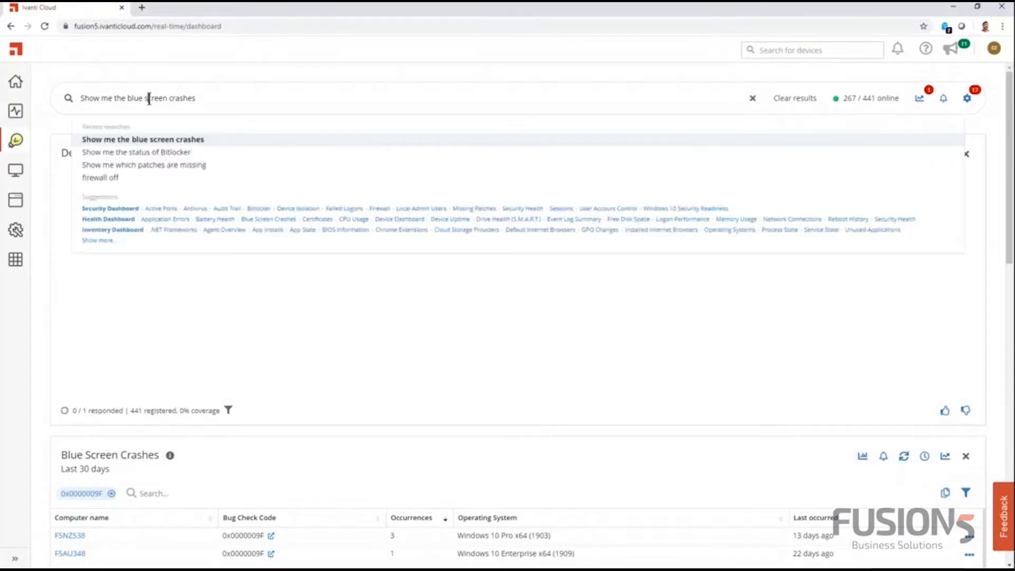
pyautogui.click(164, 229)
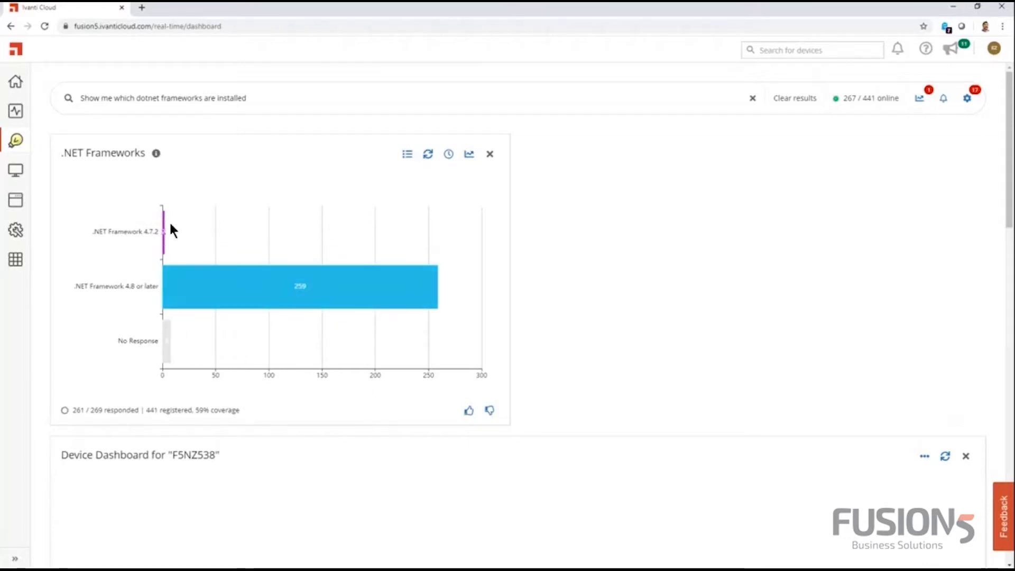
pyautogui.click(164, 103)
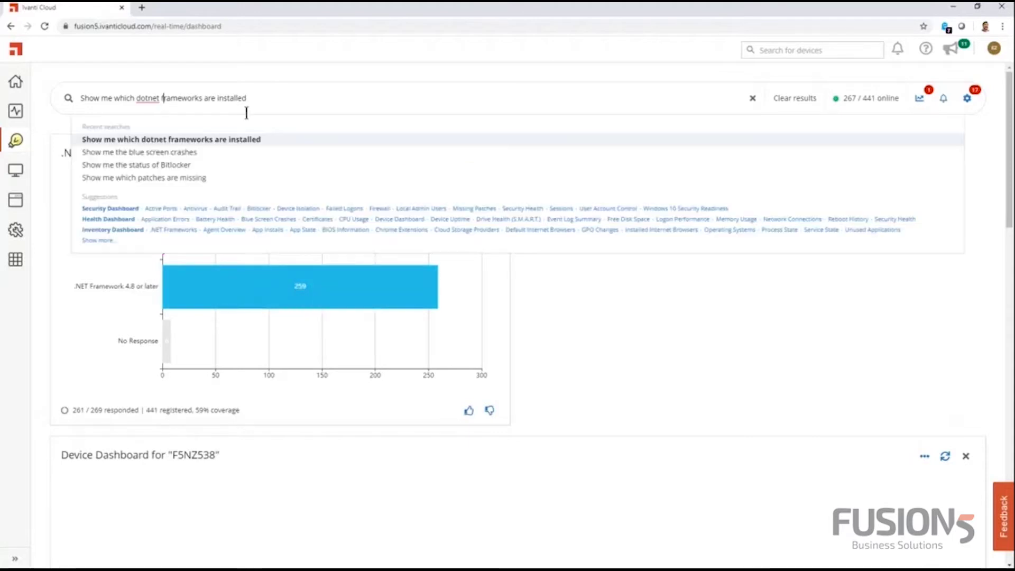
pyautogui.click(550, 233)
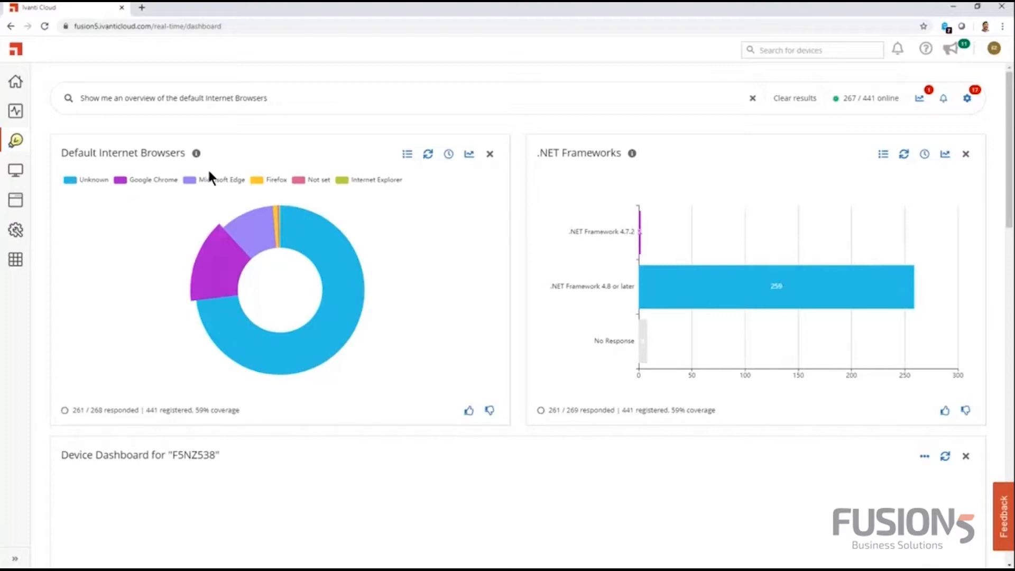
# Step: Drill into the Microsoft Edge share of the default browsers, open device F5AU086's dashboard and show its available actions
pyautogui.moveTo(287, 212)
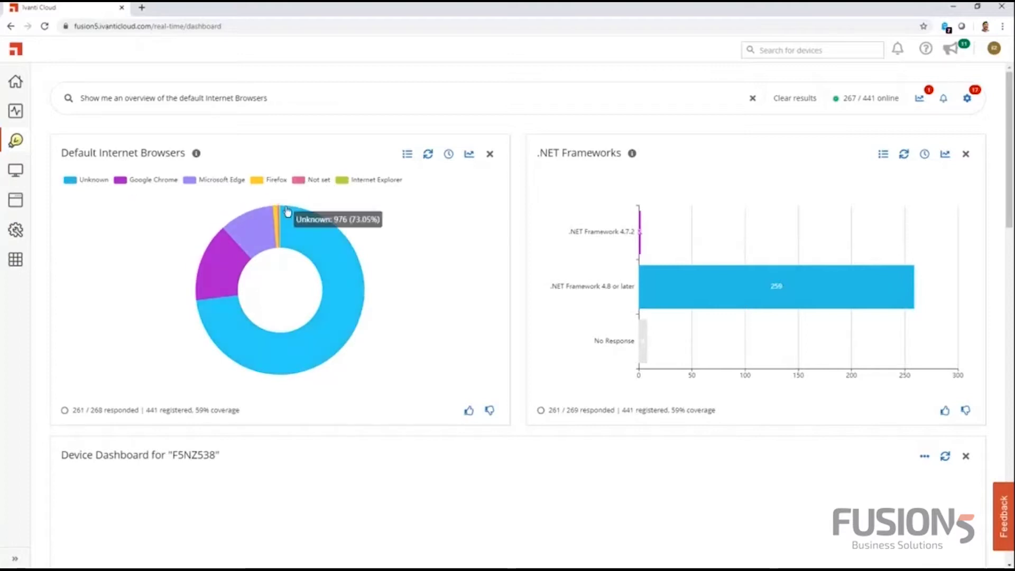
pyautogui.click(257, 240)
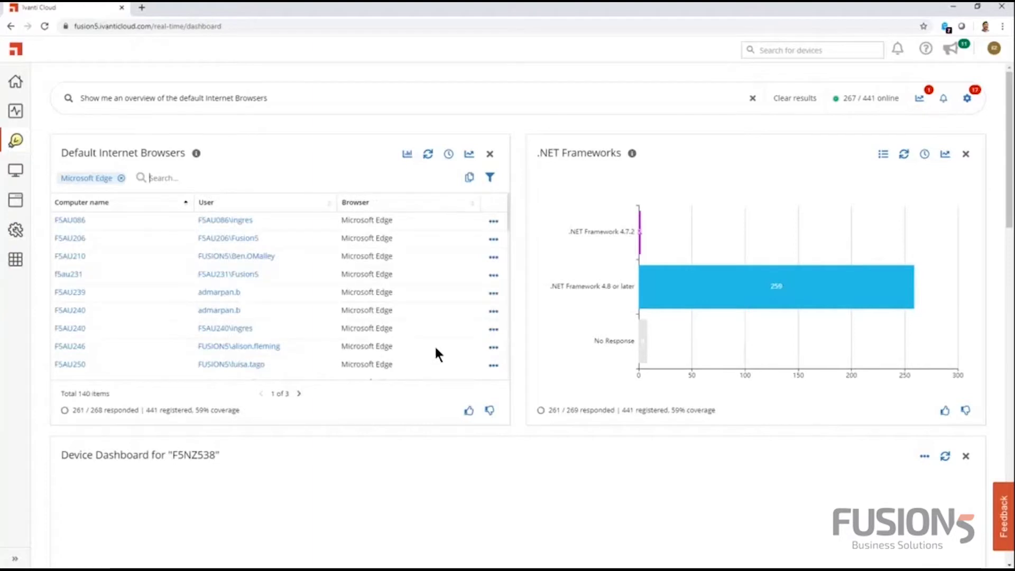
pyautogui.click(64, 221)
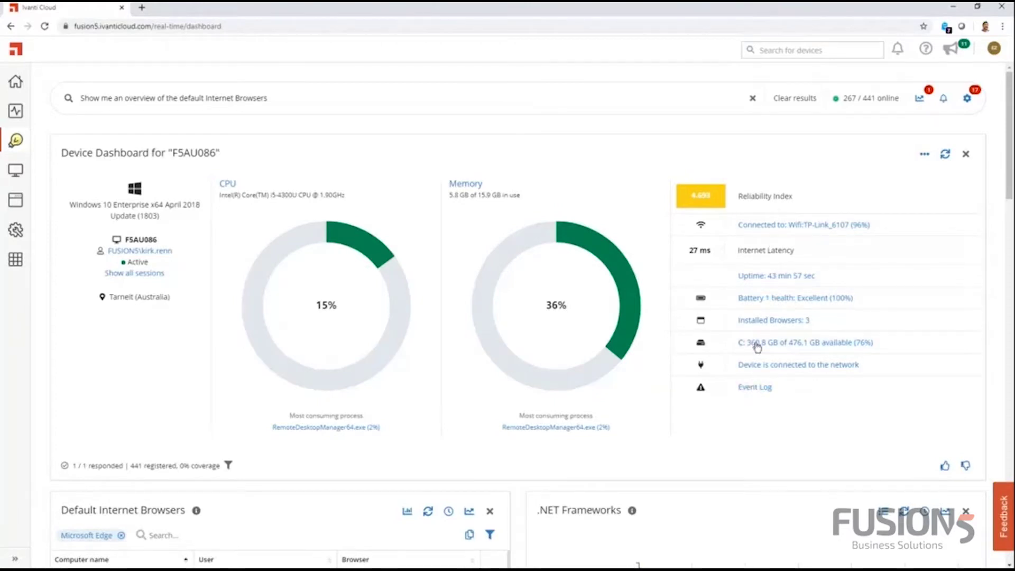
pyautogui.click(925, 156)
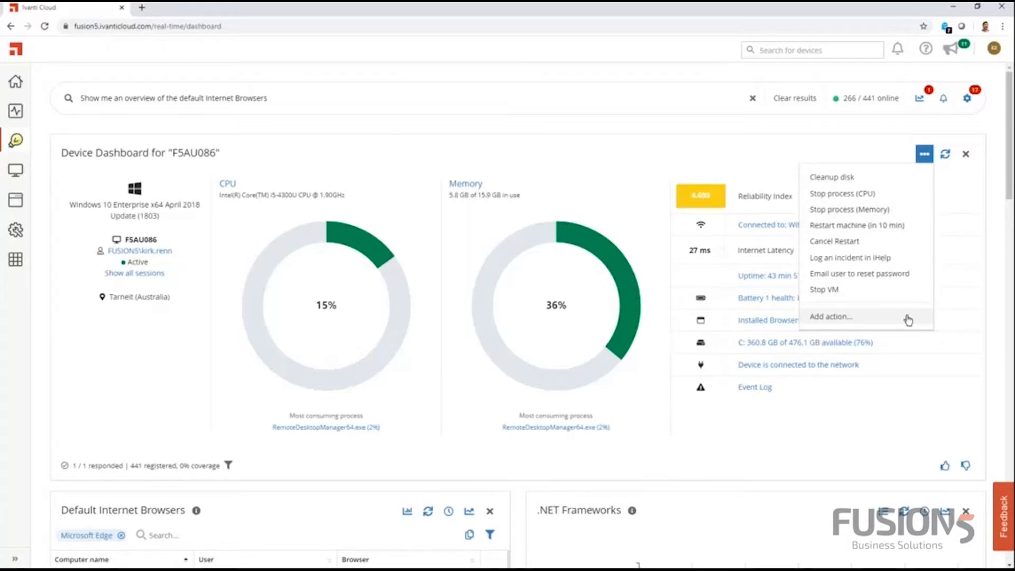
# Step: Leave the device dashboard and open Patch Intelligence
pyautogui.moveTo(24, 141)
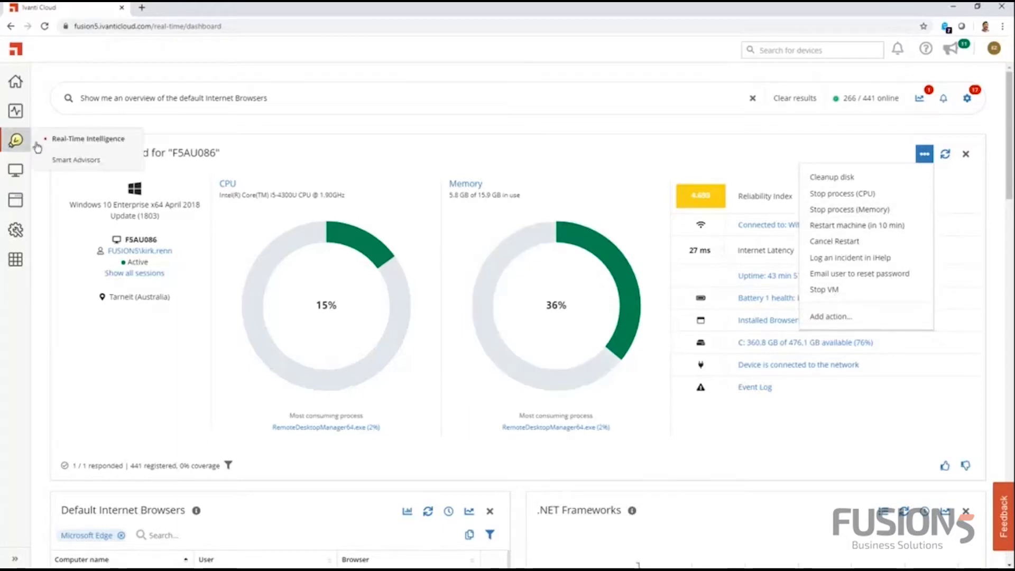
pyautogui.click(60, 146)
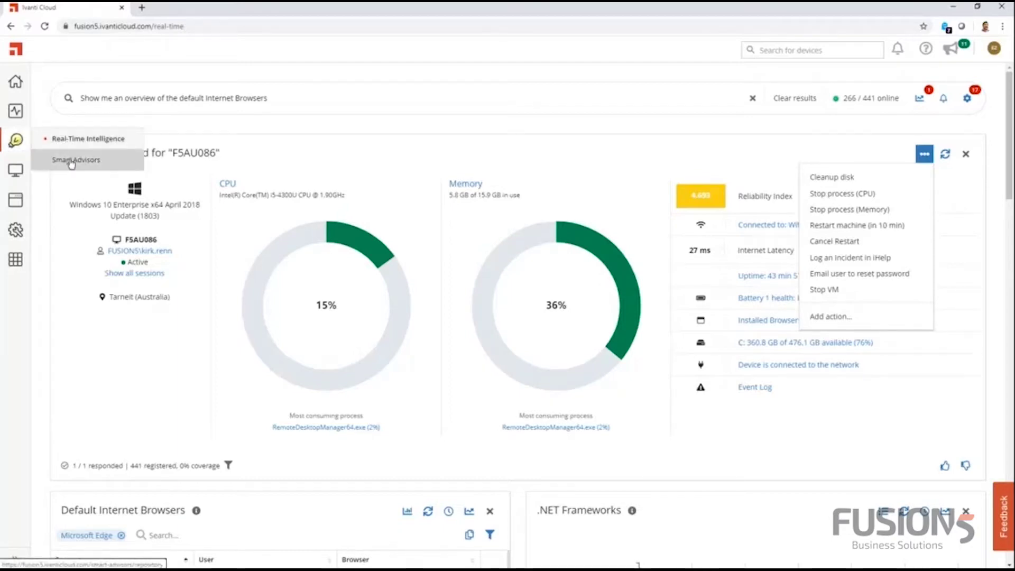
pyautogui.moveTo(19, 203)
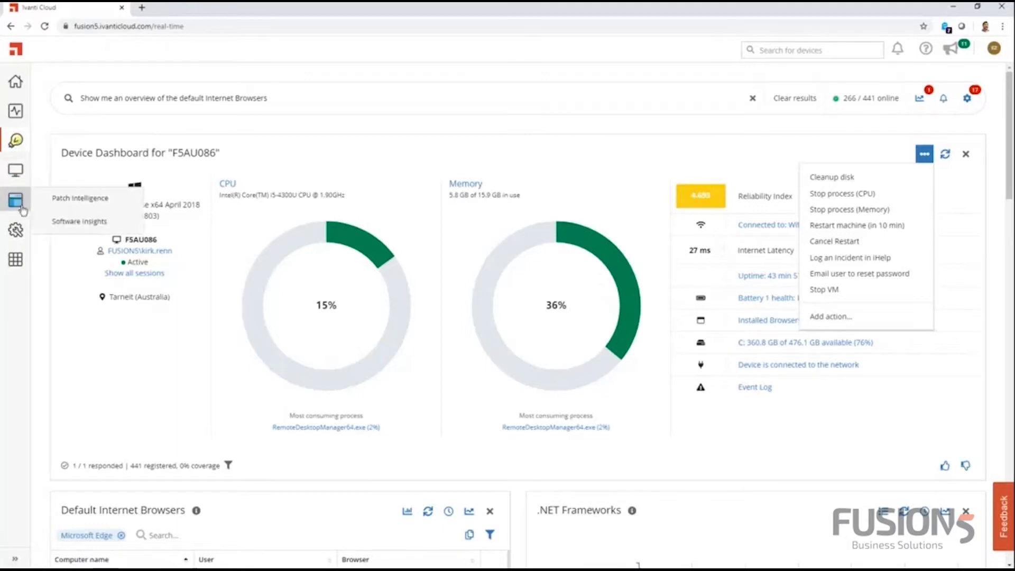
pyautogui.click(59, 198)
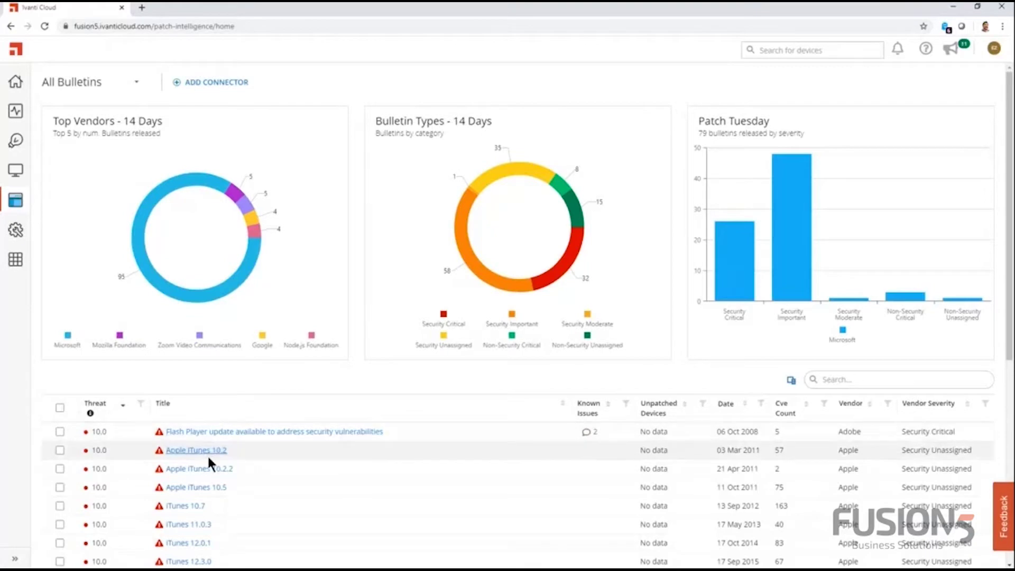
# Step: Open the 09 Aug 2011 bulletin "Security update available for Adobe Flash Player" and show its CVE list
pyautogui.scroll(-6, 207, 455)
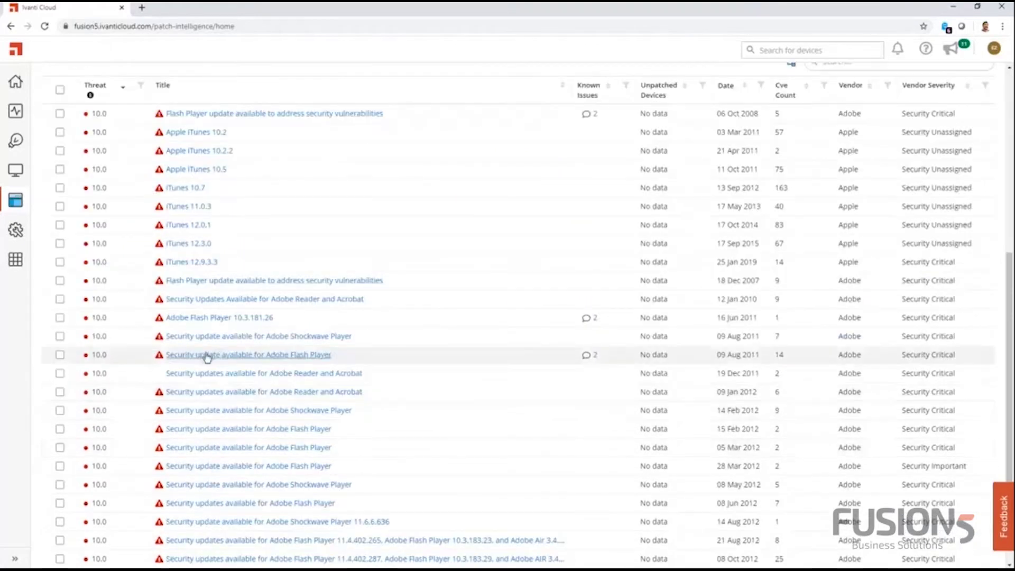
pyautogui.click(207, 355)
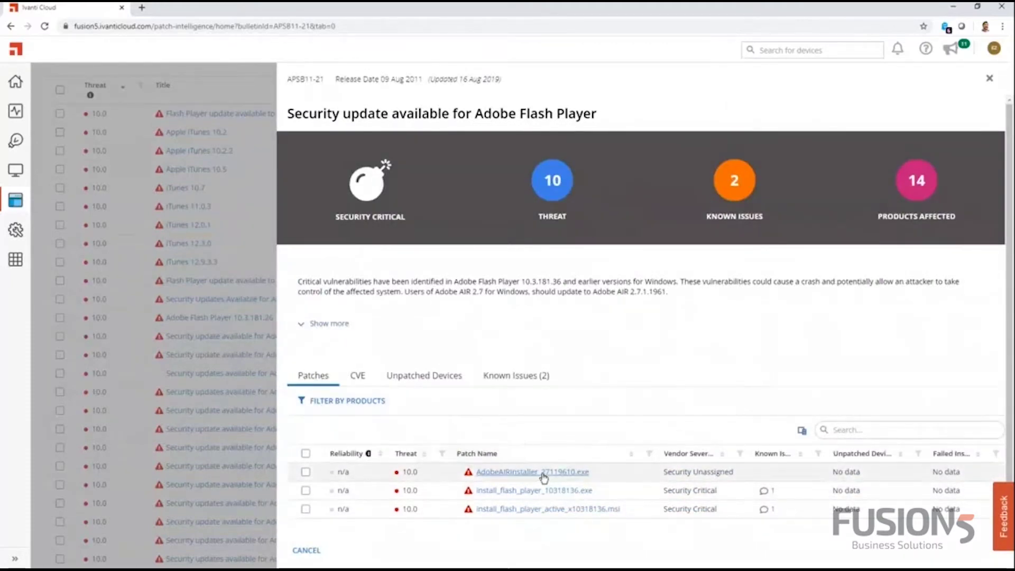
pyautogui.click(374, 385)
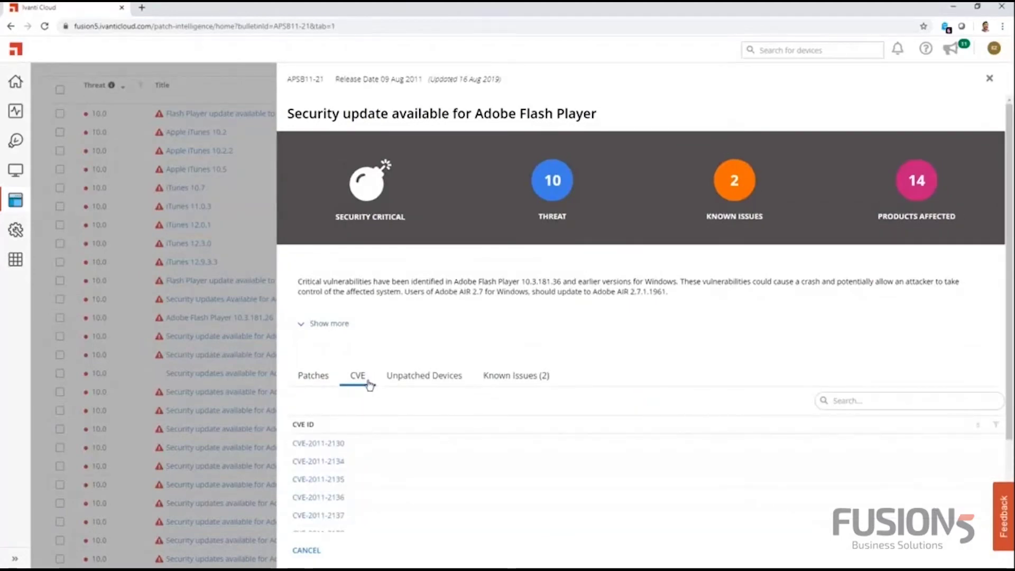
# Step: Open CVE-2011-2130 in the National Vulnerability Database and review its description, severity and references
pyautogui.click(332, 444)
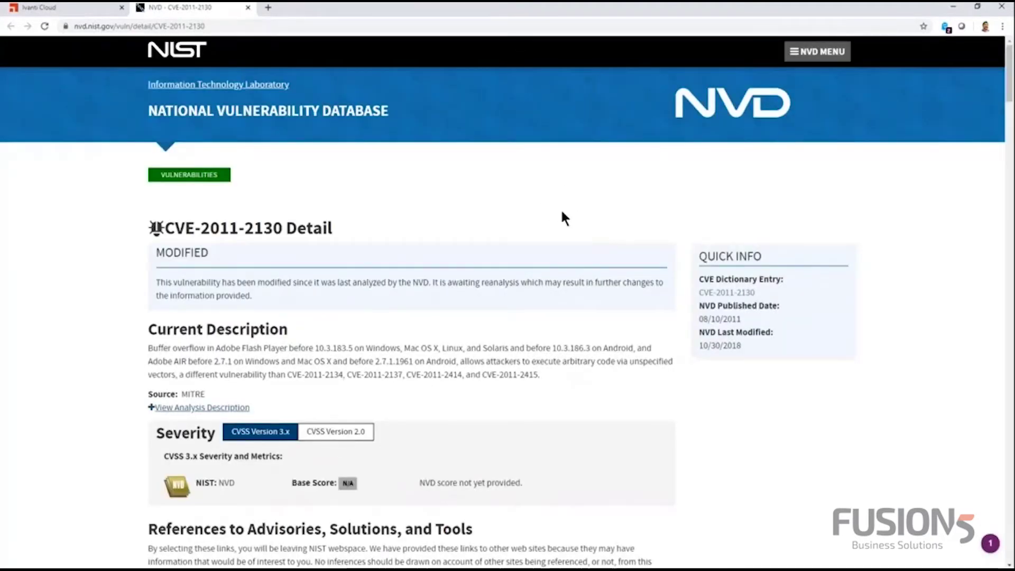
pyautogui.scroll(-2, 401, 405)
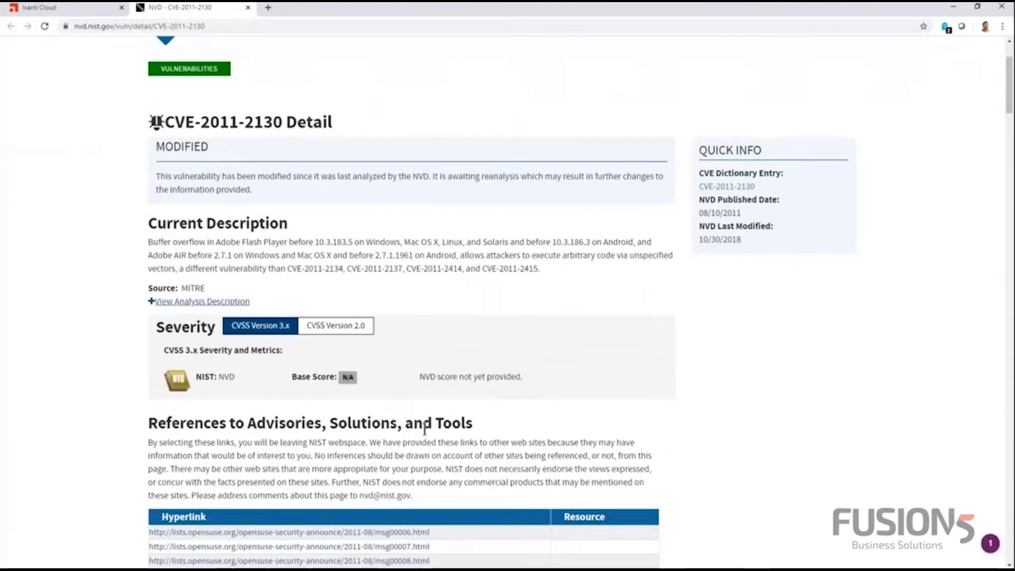
pyautogui.scroll(-1, 423, 429)
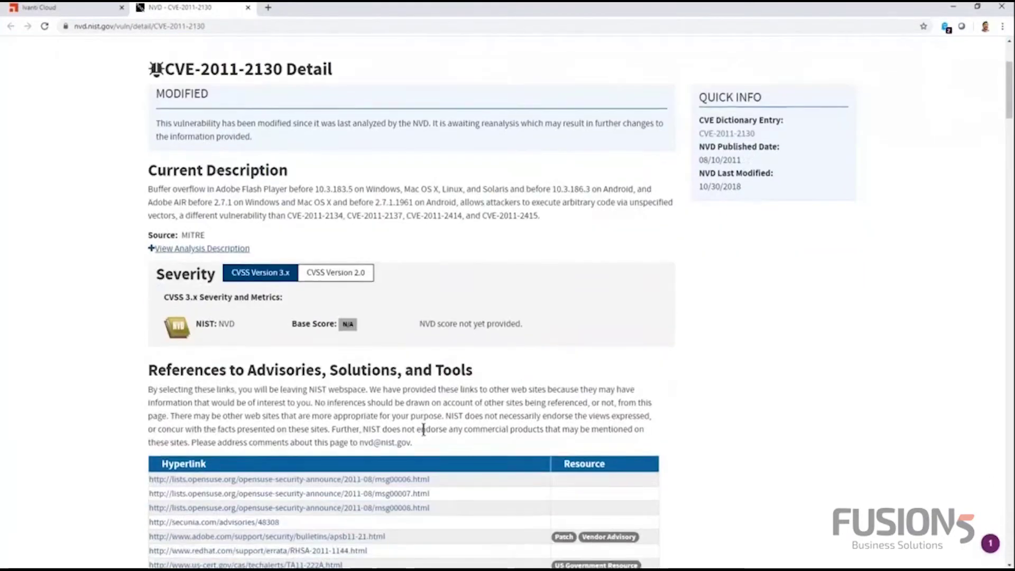
pyautogui.scroll(-1, 424, 429)
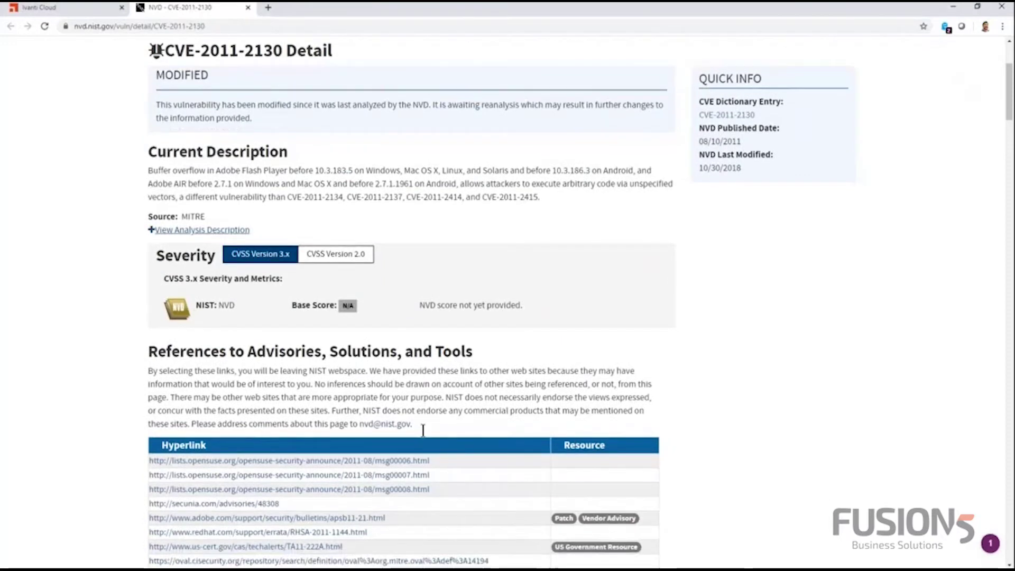
pyautogui.scroll(-1, 423, 429)
pyautogui.scroll(5, 423, 433)
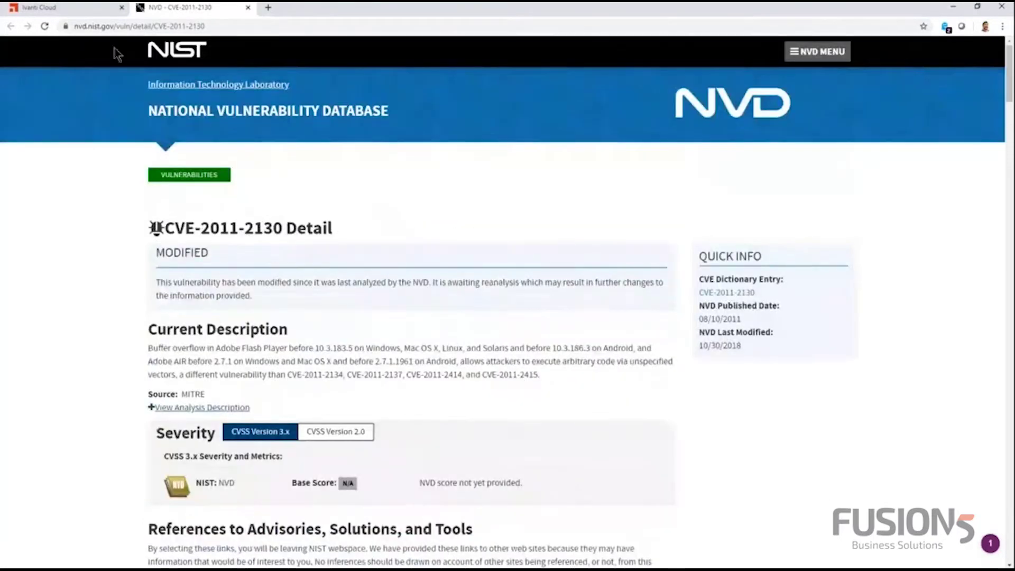
# Step: Return to the Adobe Flash Player bulletin and review its unpatched devices and known issues
pyautogui.click(49, 7)
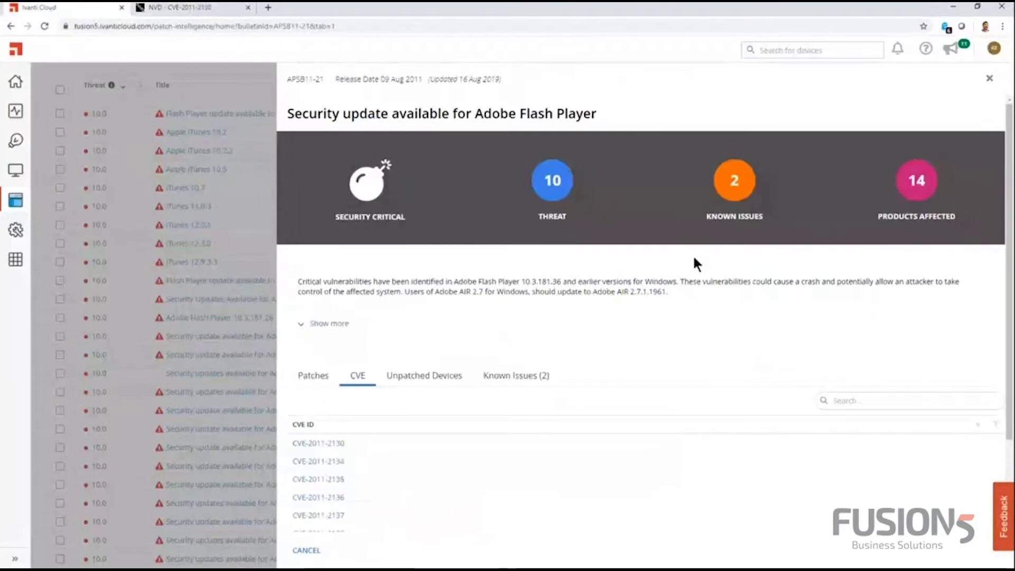
pyautogui.click(451, 383)
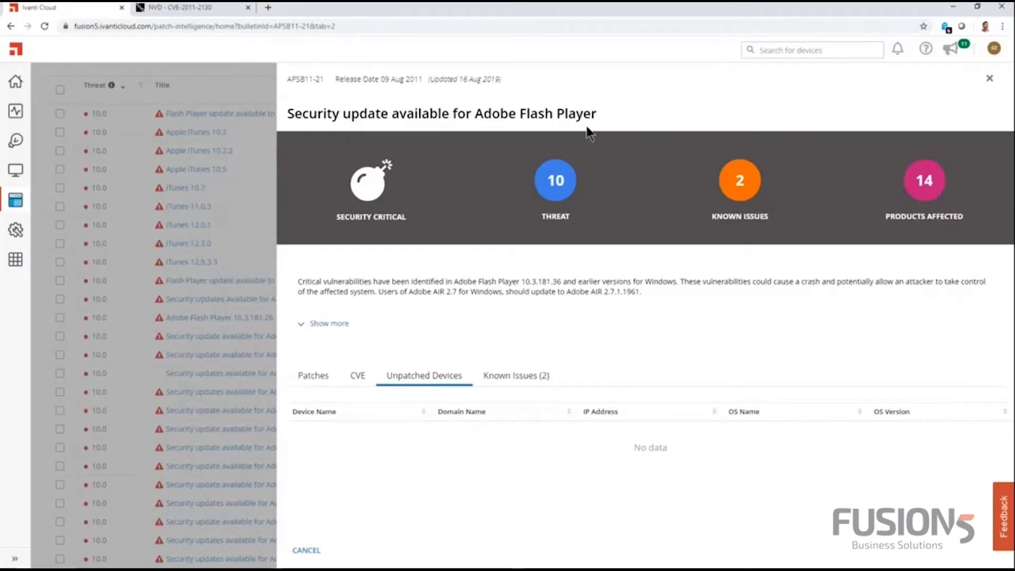
pyautogui.click(542, 379)
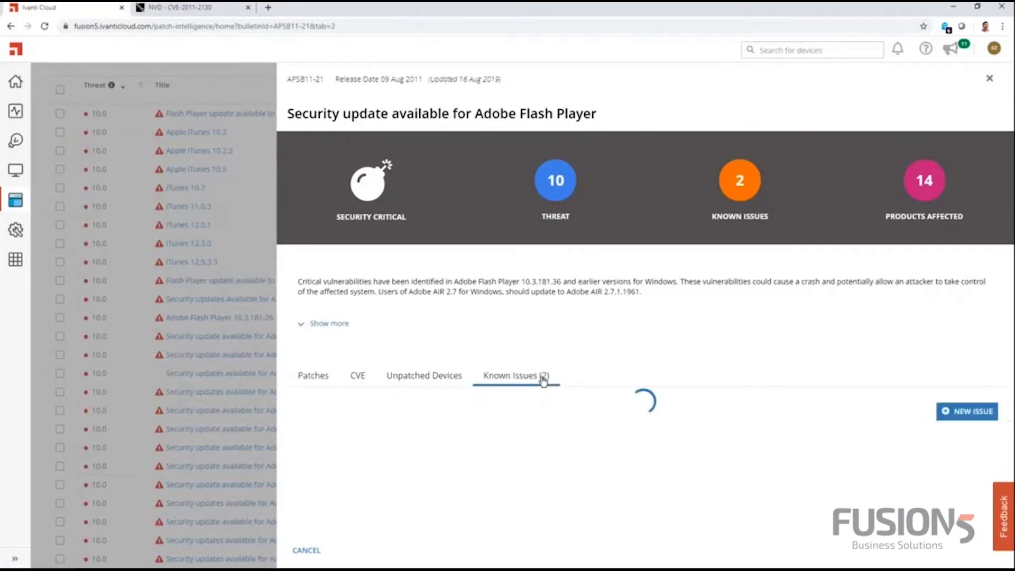
pyautogui.scroll(-1, 658, 472)
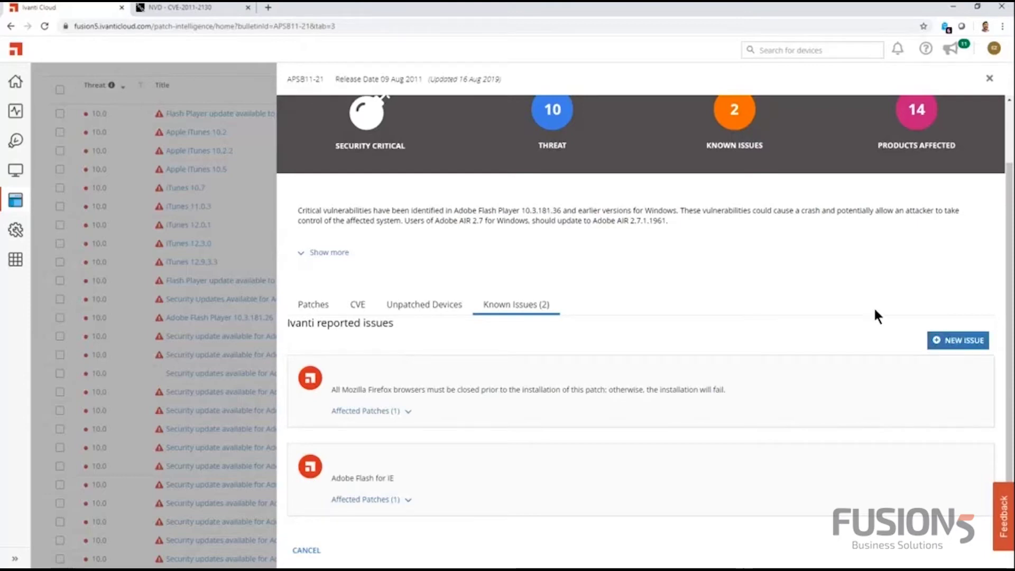
# Step: Close the bulletin, filter the list by the Security Critical bulletin type, switch the filter to Security Important, and review the bulletins
pyautogui.click(261, 211)
pyautogui.scroll(5, 492, 466)
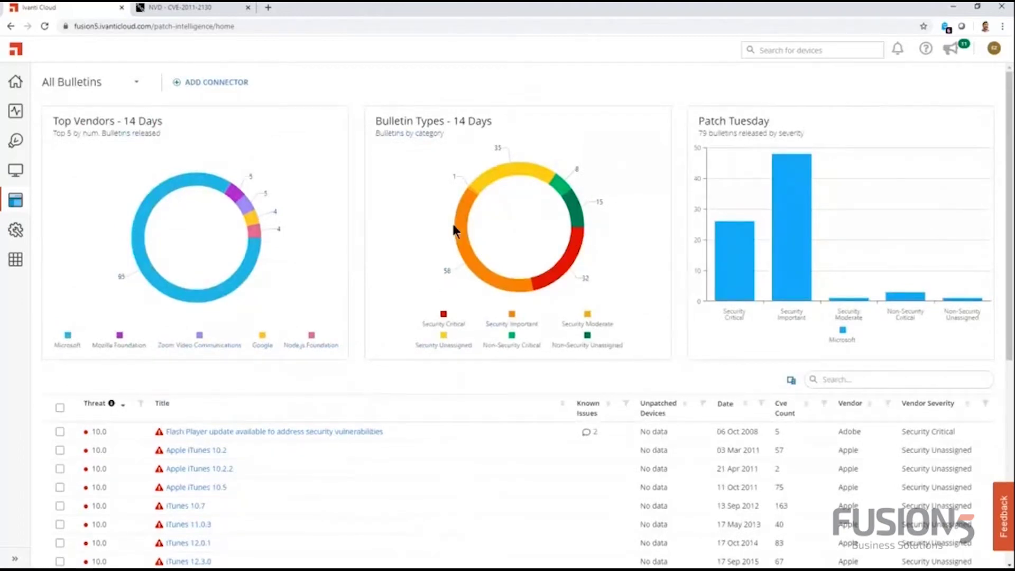
pyautogui.click(565, 268)
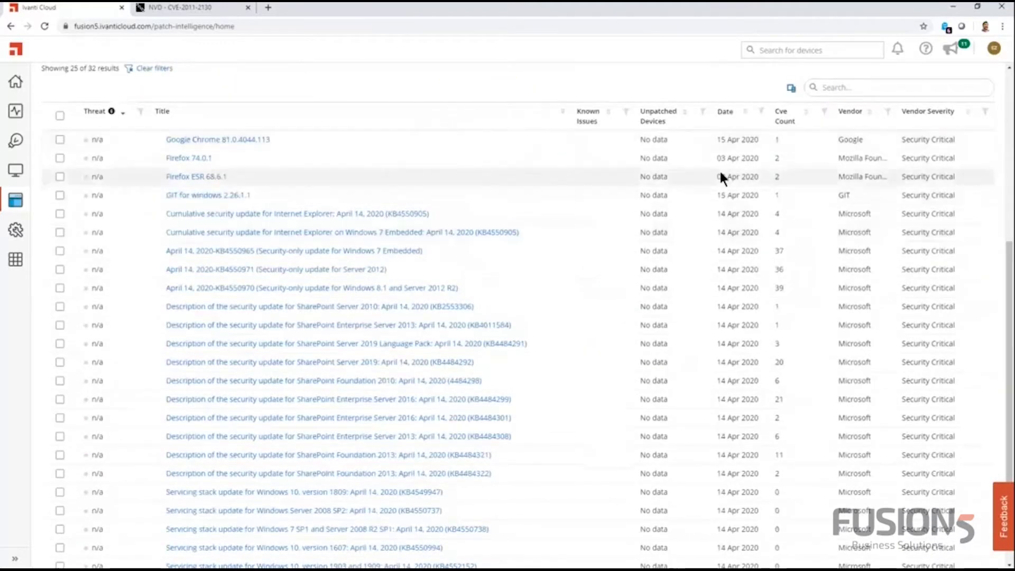
pyautogui.scroll(5, 641, 437)
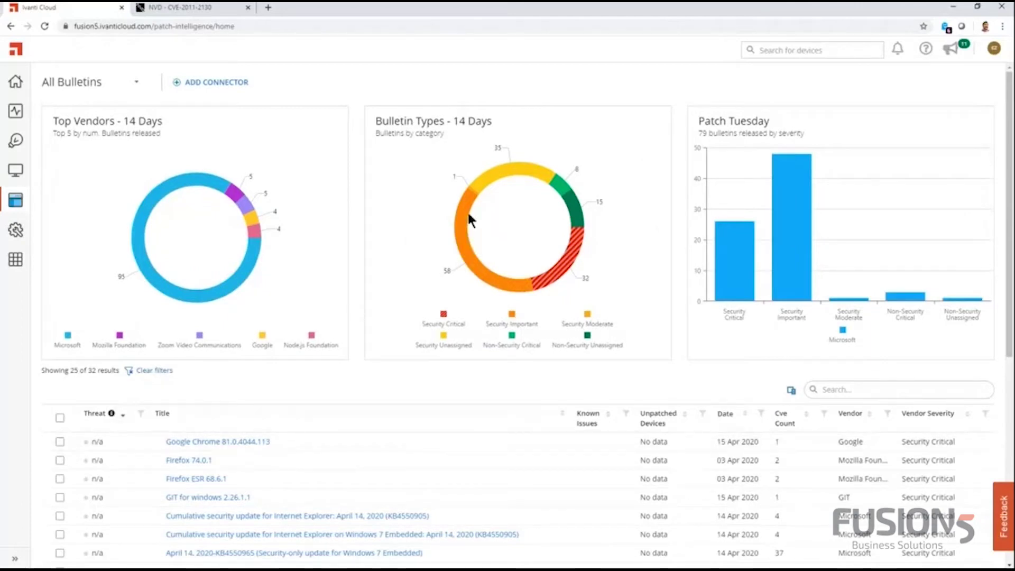
pyautogui.scroll(-6, 133, 426)
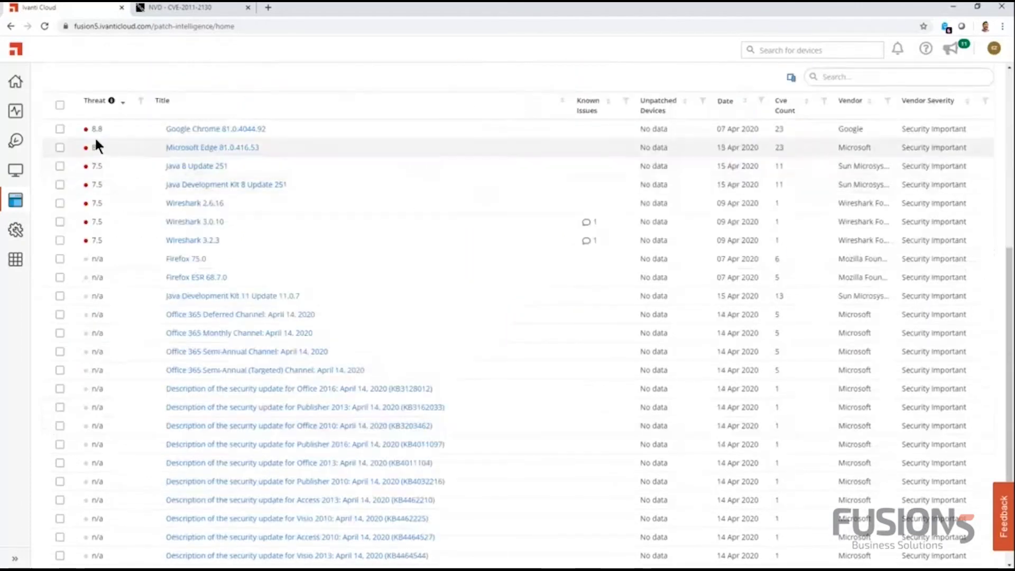
pyautogui.scroll(6, 265, 428)
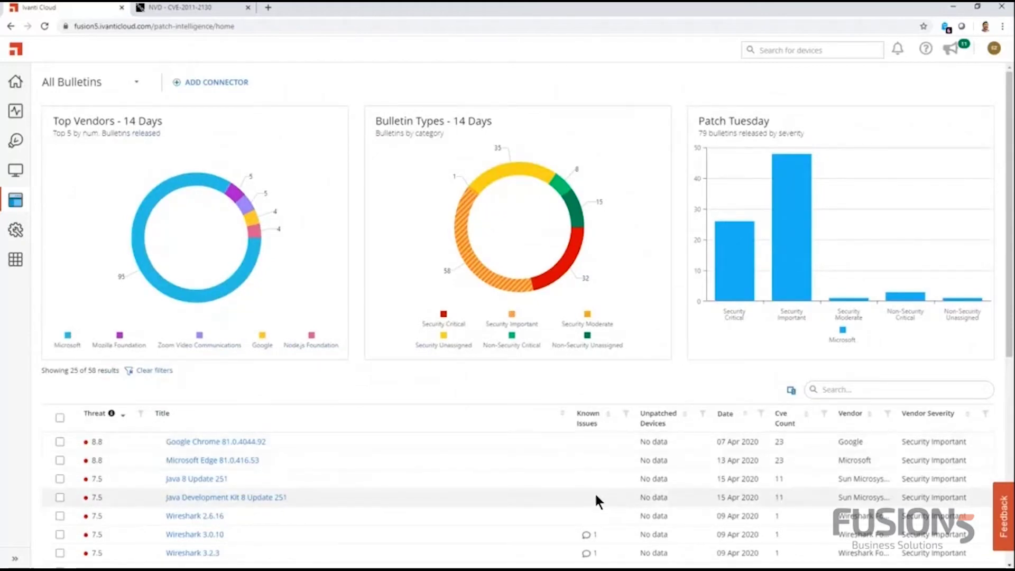
# Step: Return to Real-Time Intelligence and close all the open device dashboards and query result cards
pyautogui.moveTo(9, 131)
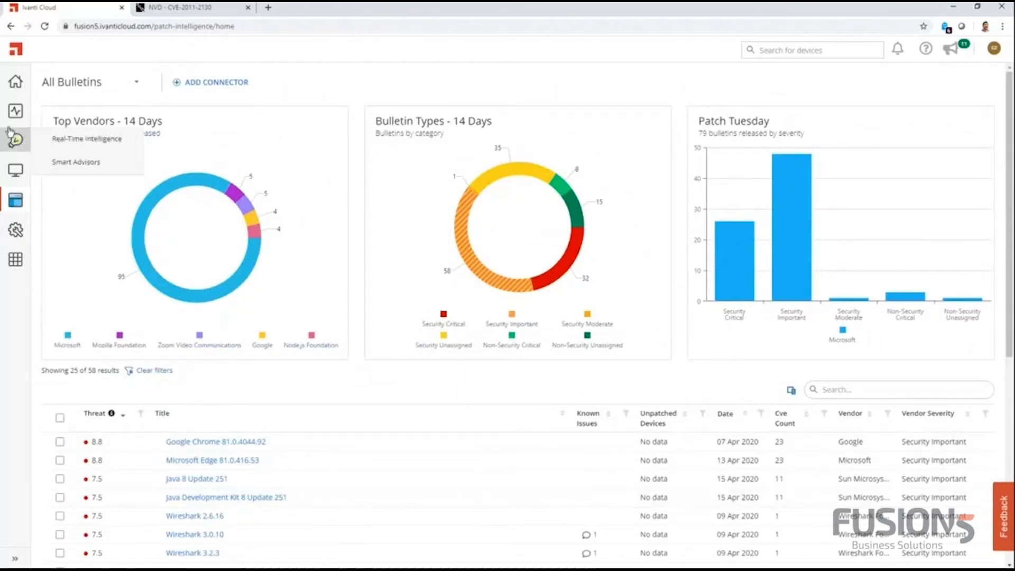
pyautogui.click(71, 140)
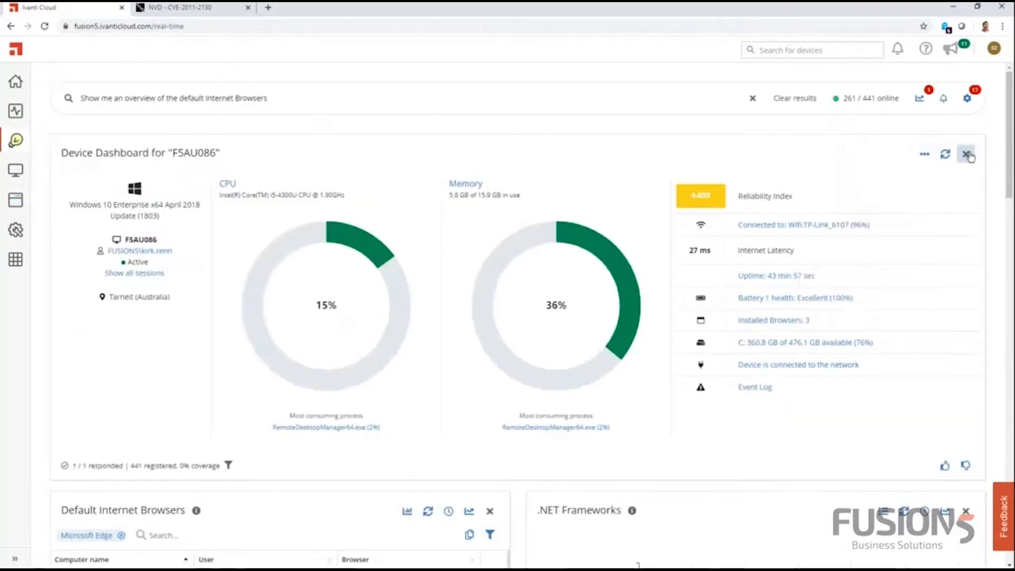
pyautogui.click(965, 154)
pyautogui.click(966, 155)
pyautogui.click(489, 154)
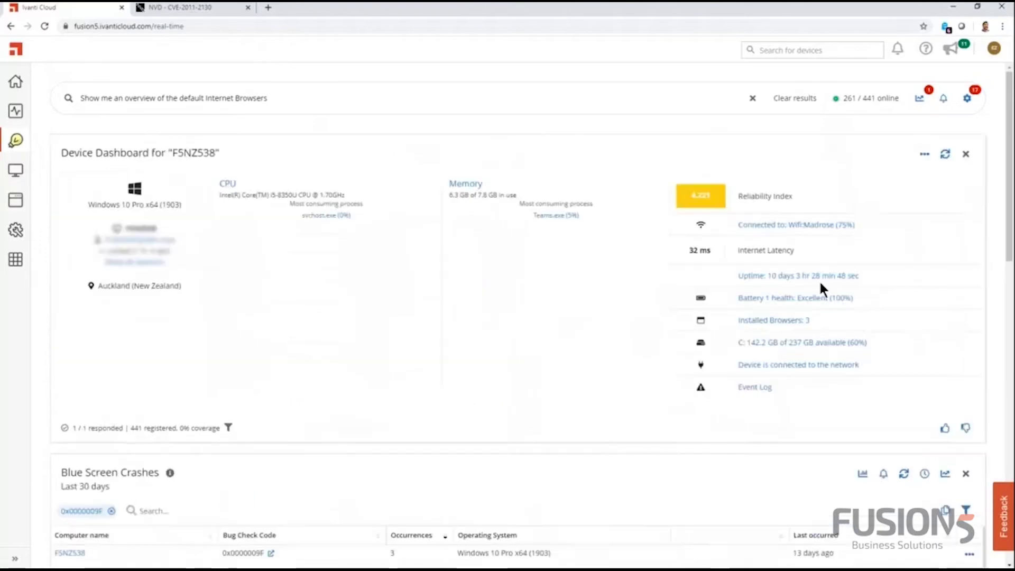
pyautogui.click(965, 154)
pyautogui.click(965, 155)
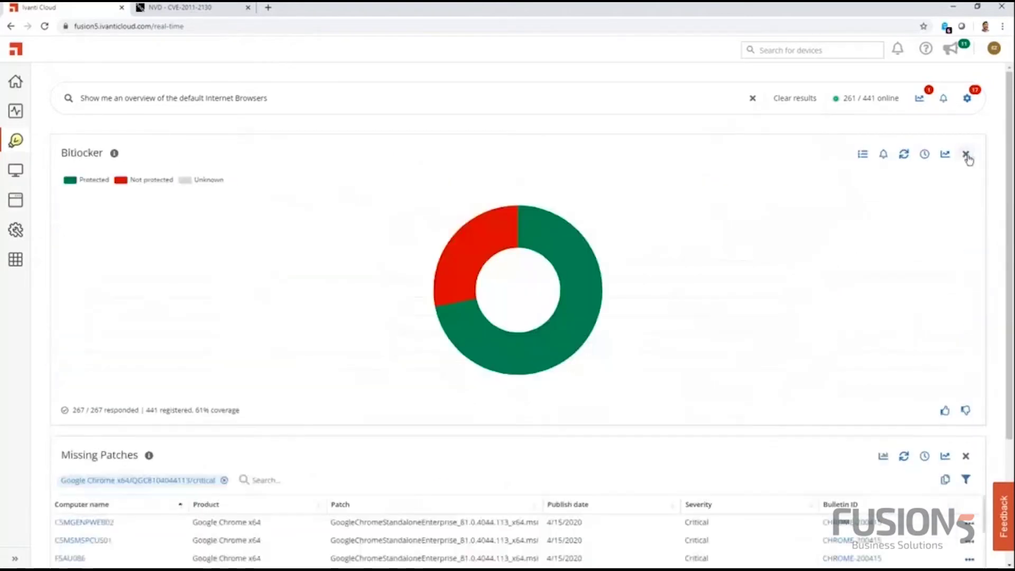
pyautogui.click(966, 154)
pyautogui.click(975, 155)
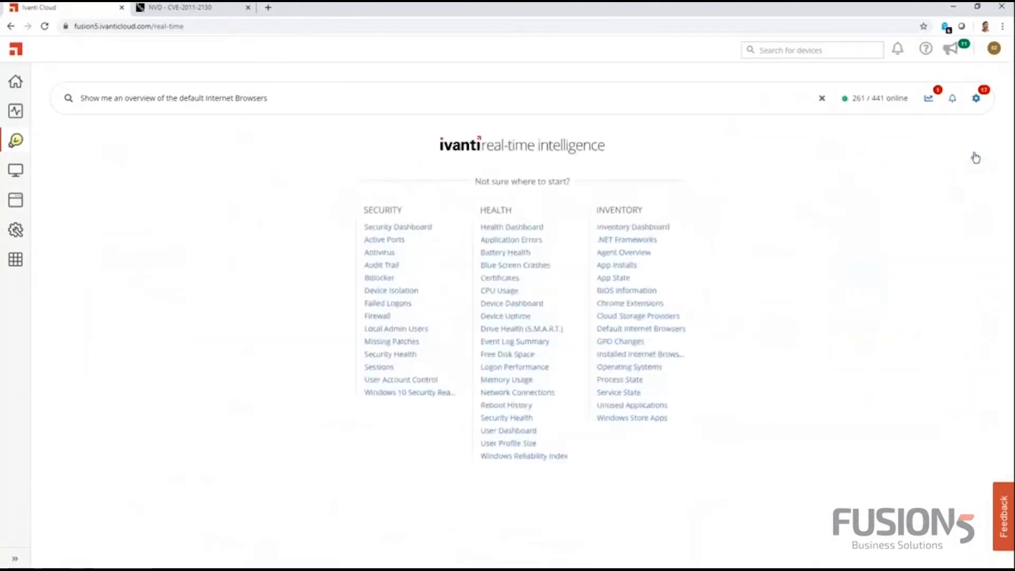
# Step: Open the online endpoints map, filter the Agent Overview by a user's surname and view the device's surroundings on the map
pyautogui.click(875, 106)
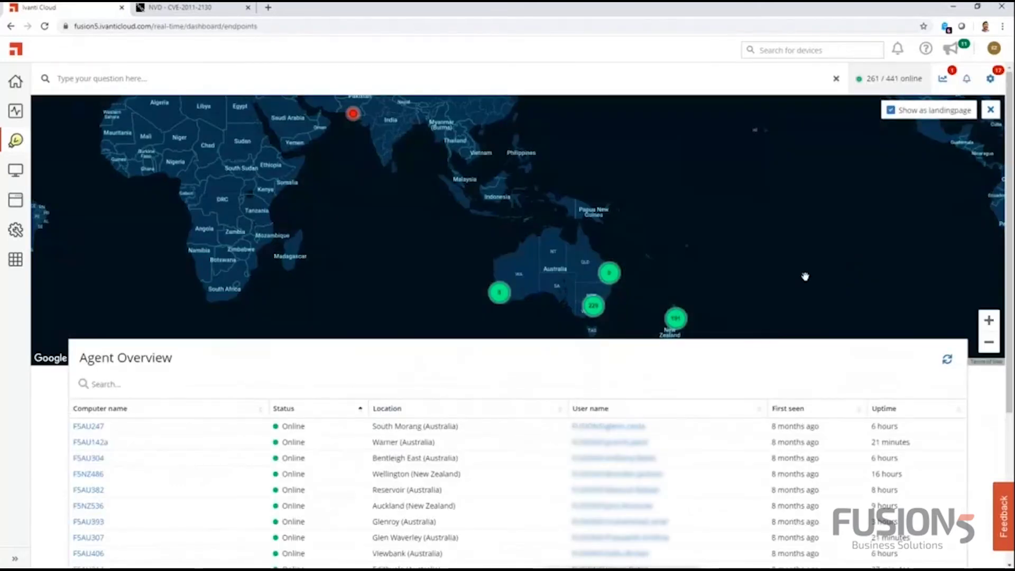
pyautogui.click(114, 385)
pyautogui.click(114, 385)
pyautogui.write('haggerty')
pyautogui.press('Return')
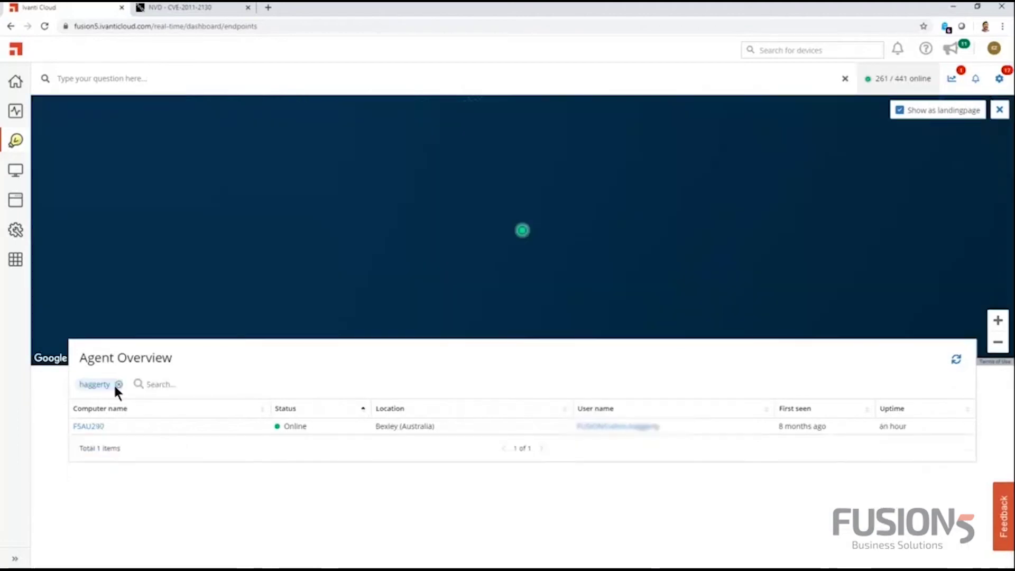
pyautogui.click(1001, 344)
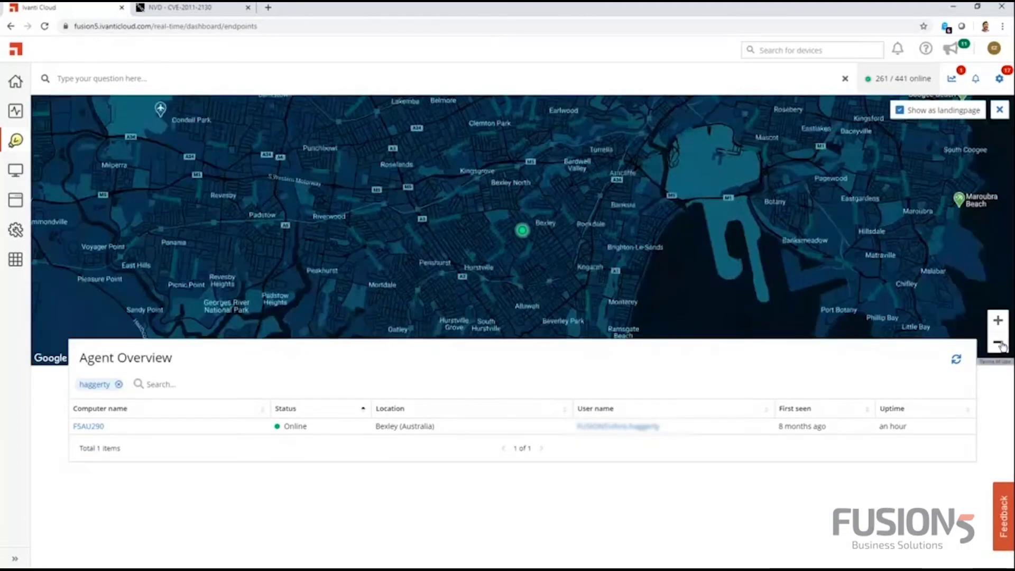
pyautogui.click(1000, 343)
pyautogui.click(995, 345)
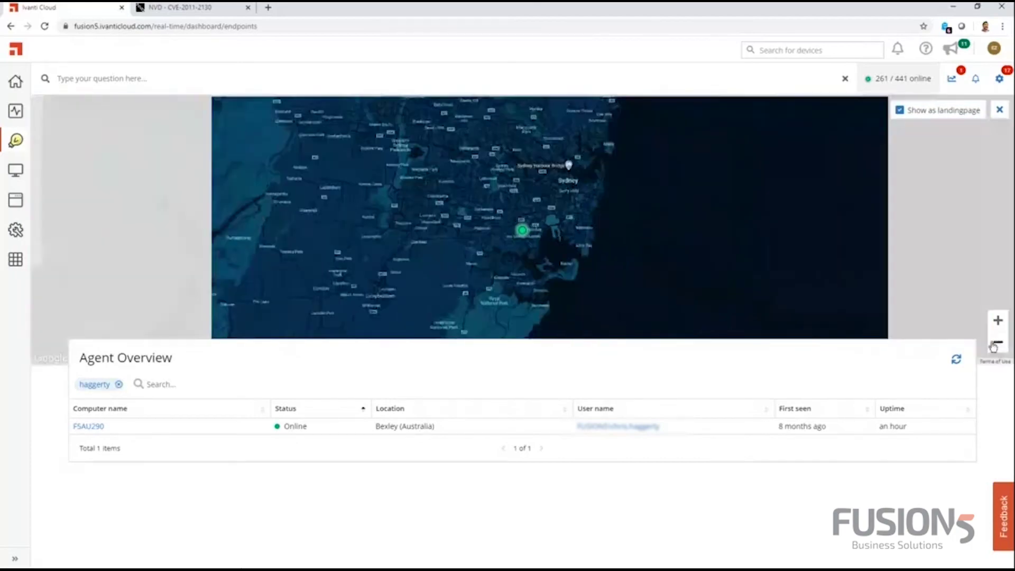
# Step: Open device F5AU290's dashboard, review its health details and show the available remote actions
pyautogui.click(91, 427)
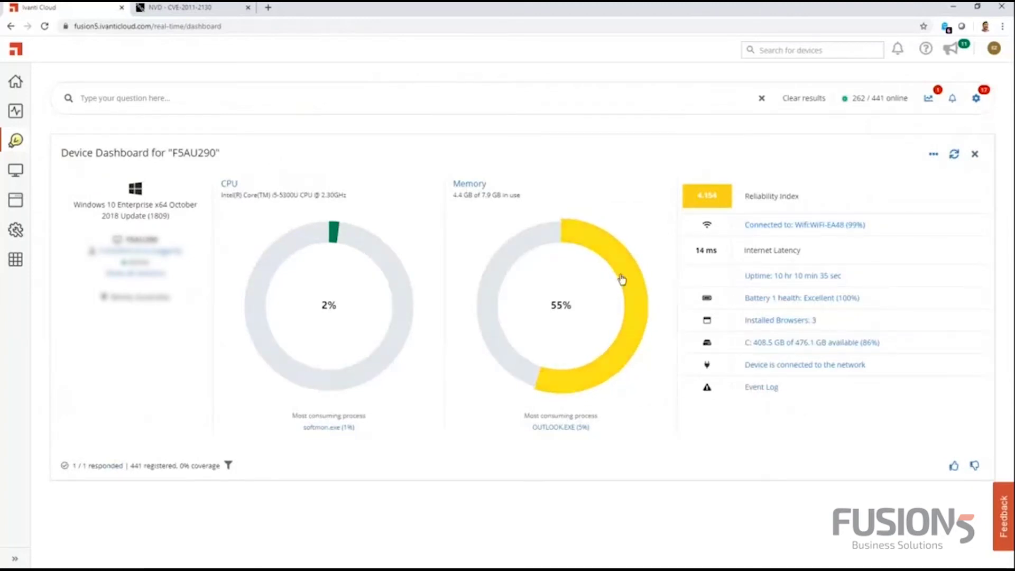
pyautogui.click(934, 155)
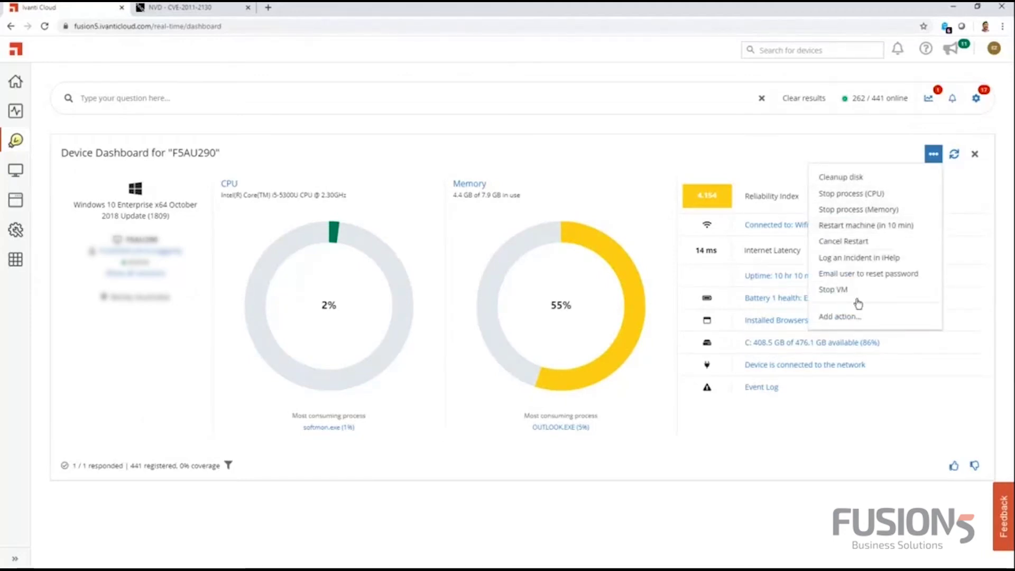
pyautogui.click(626, 171)
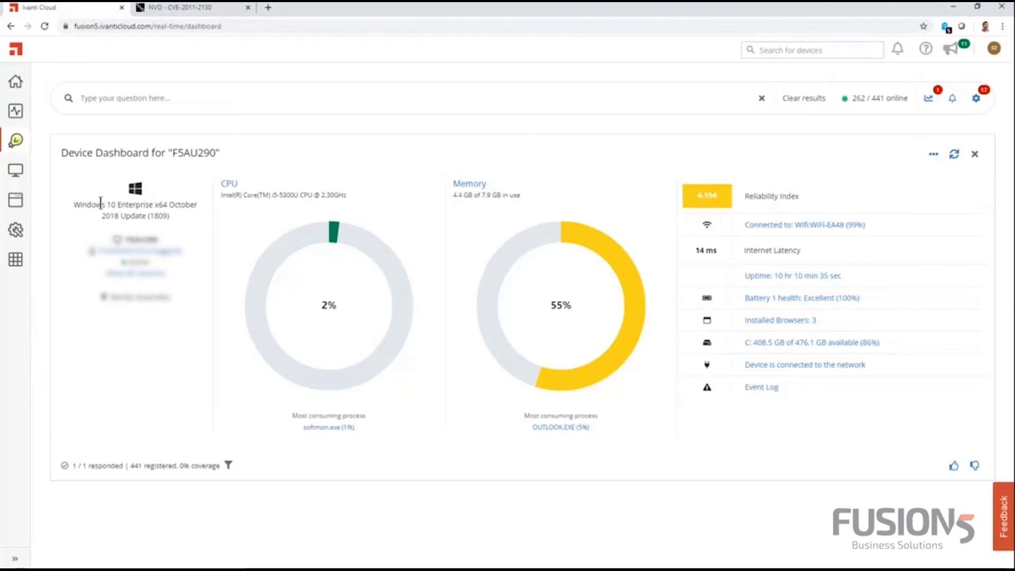
# Step: Open Software Insights and drill through Licensable Software into the Reclamation Opportunities list
pyautogui.moveTo(13, 209)
pyautogui.click(62, 222)
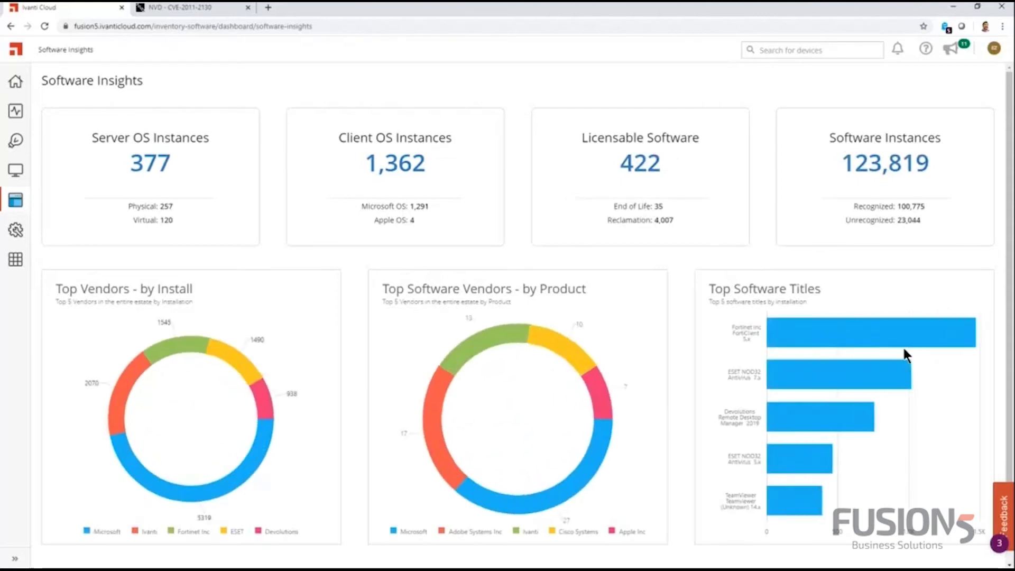
pyautogui.click(663, 165)
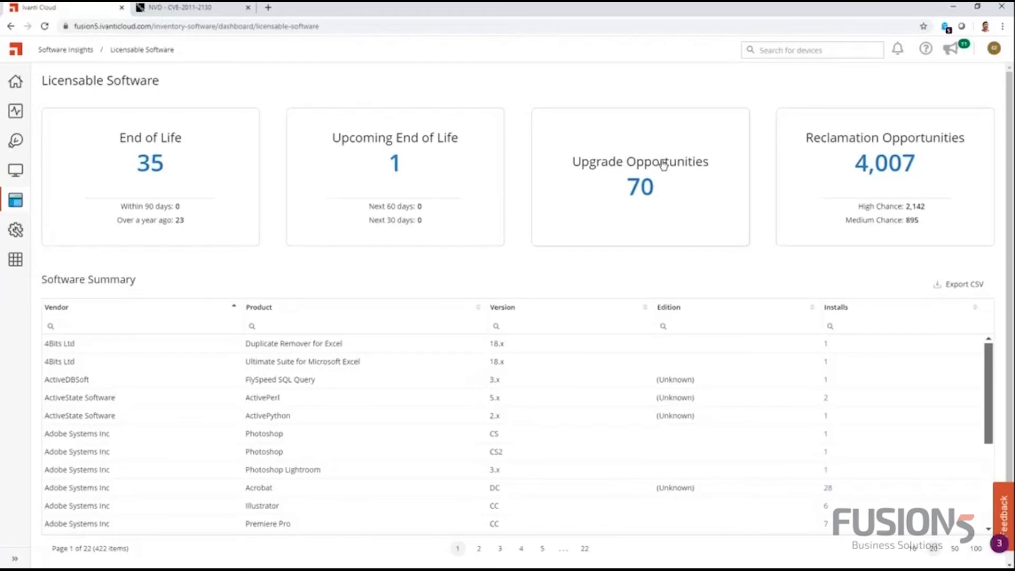
pyautogui.click(874, 168)
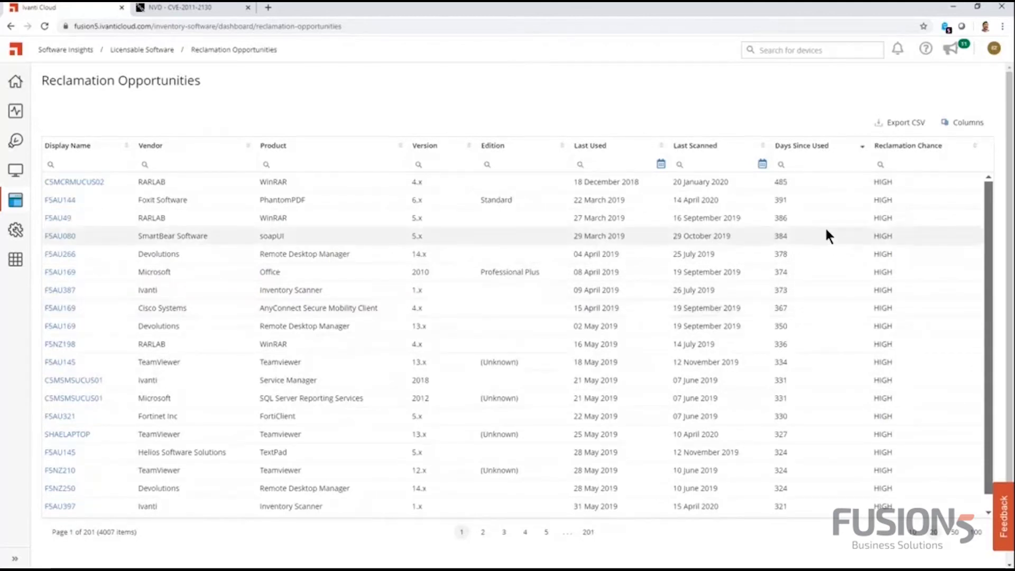
# Step: From Software Insights, list the Creative Cloud installs under vendor Adobe Systems Inc, and return to the overview
pyautogui.moveTo(21, 209)
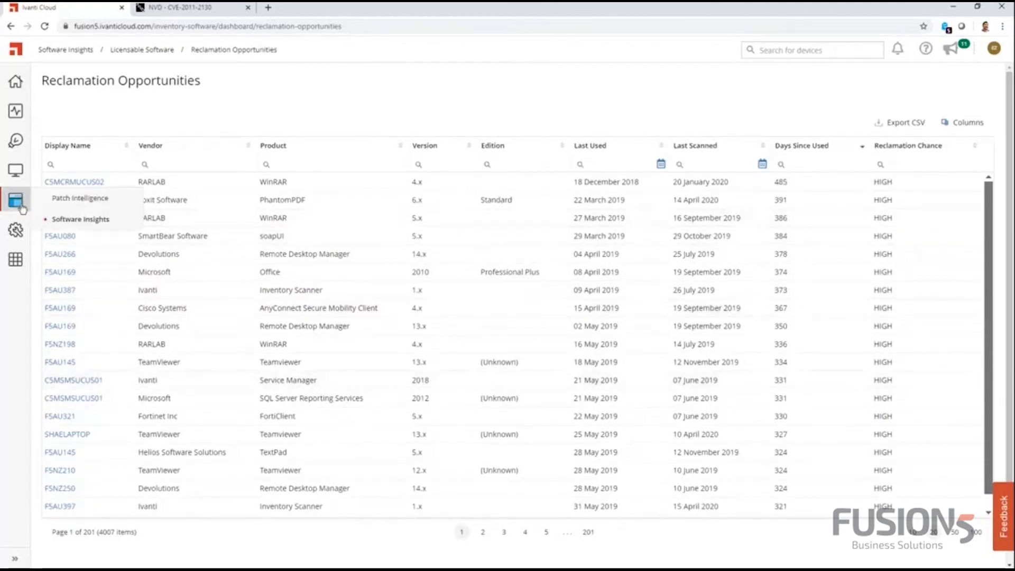
pyautogui.click(68, 224)
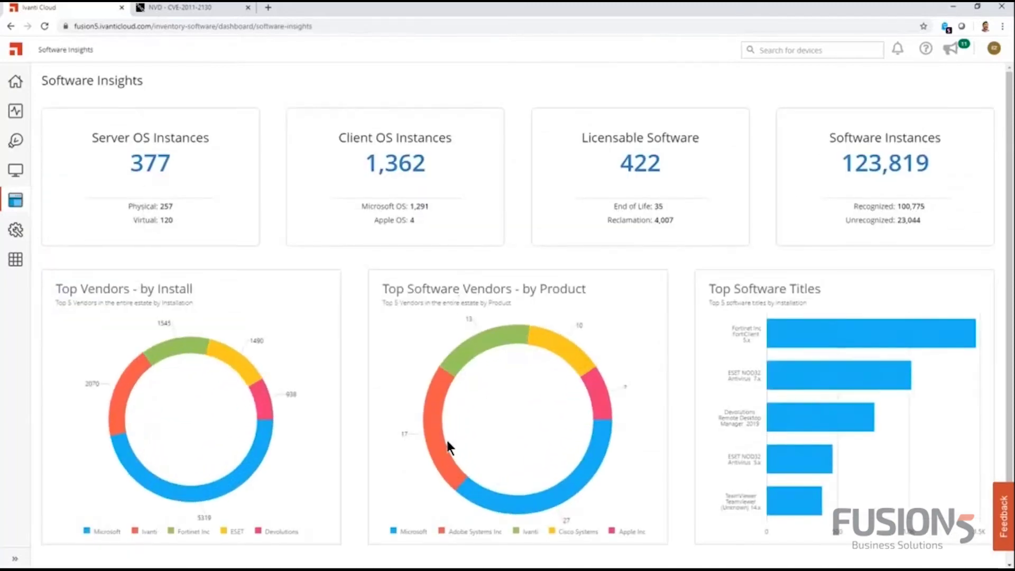
pyautogui.click(437, 450)
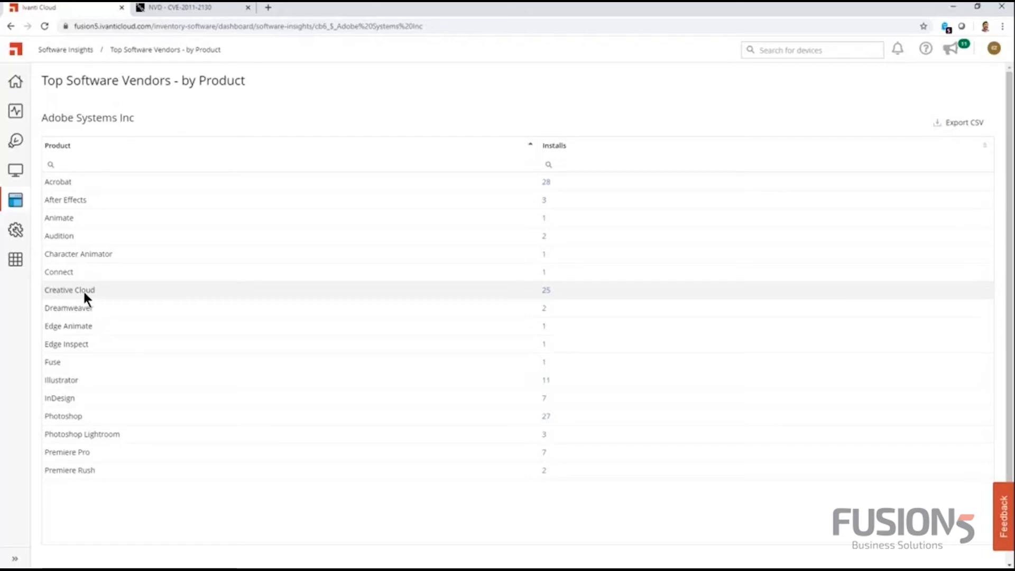
pyautogui.click(547, 292)
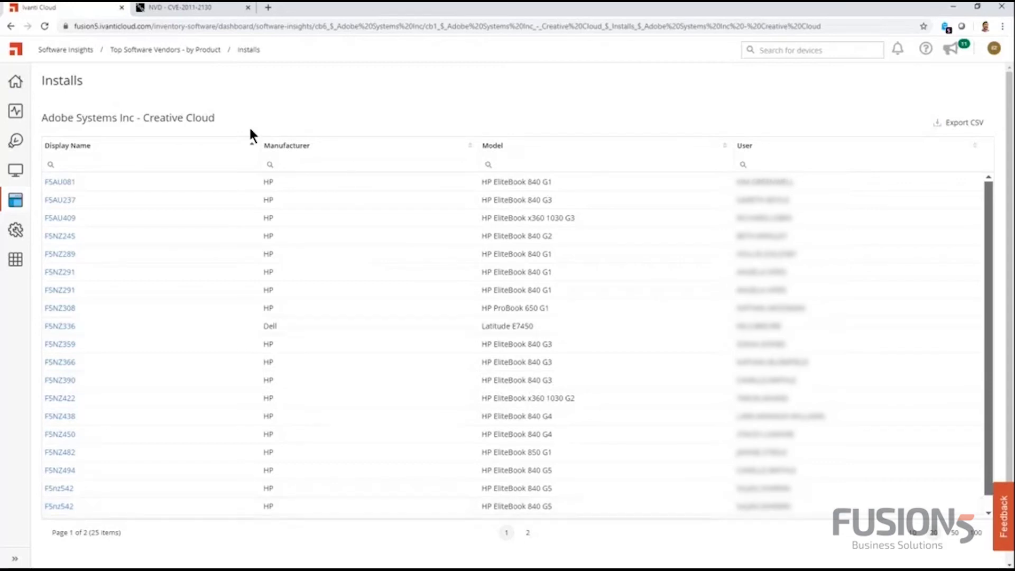
pyautogui.moveTo(24, 202)
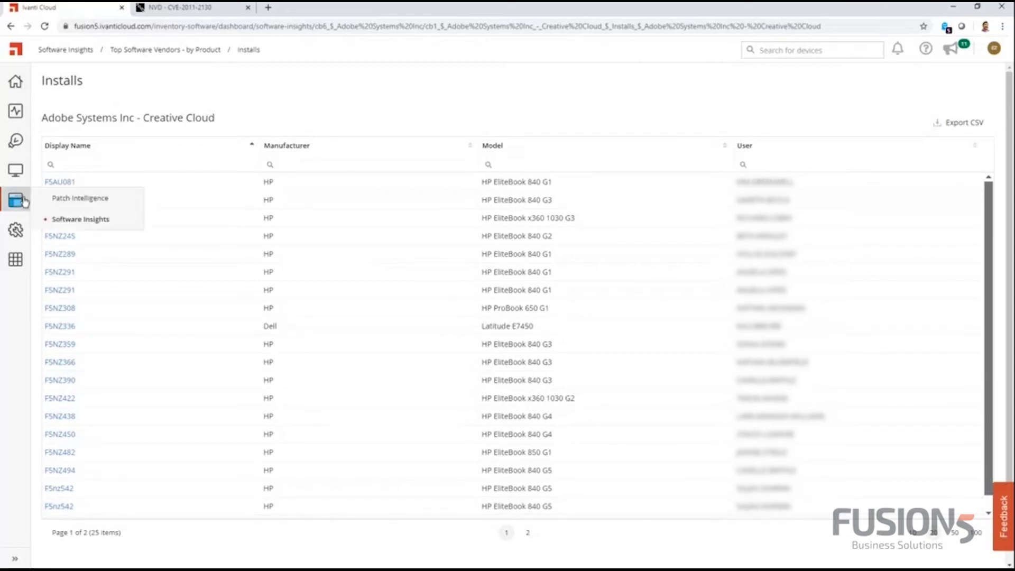
pyautogui.click(79, 221)
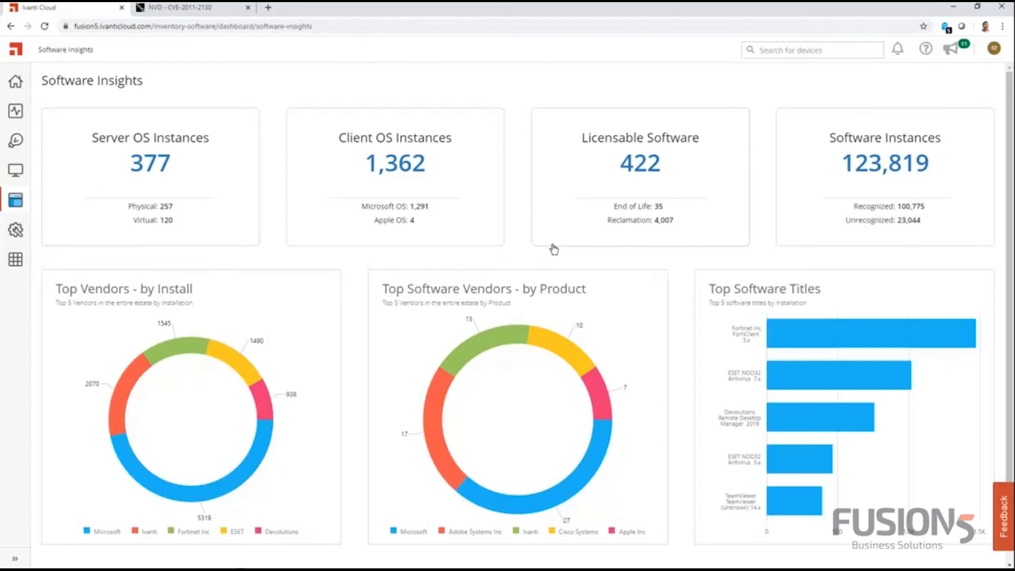
# Step: Open the Connectors settings and show the available connectors for server ICTAPPEPMP01
pyautogui.moveTo(15, 230)
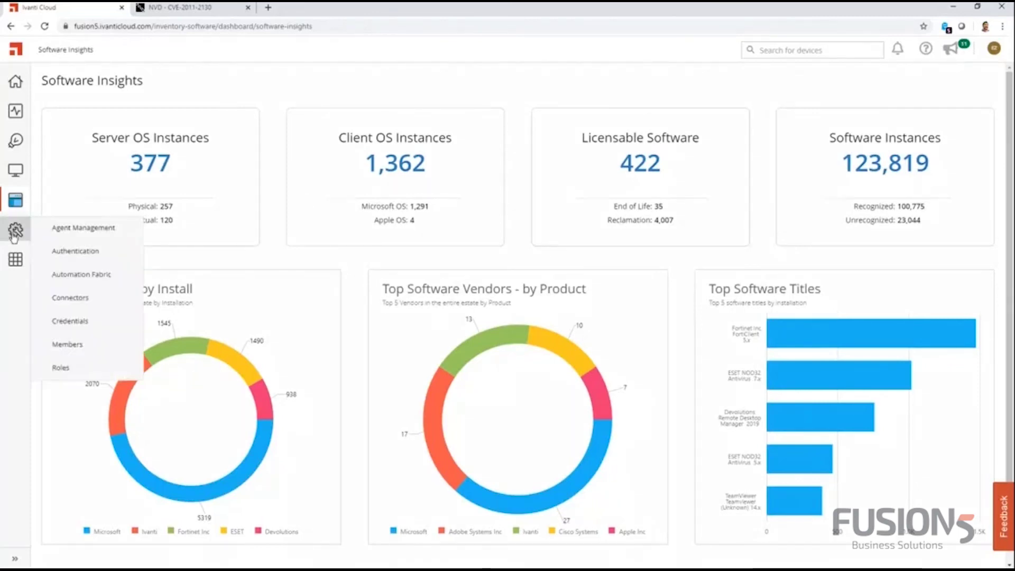
pyautogui.click(74, 299)
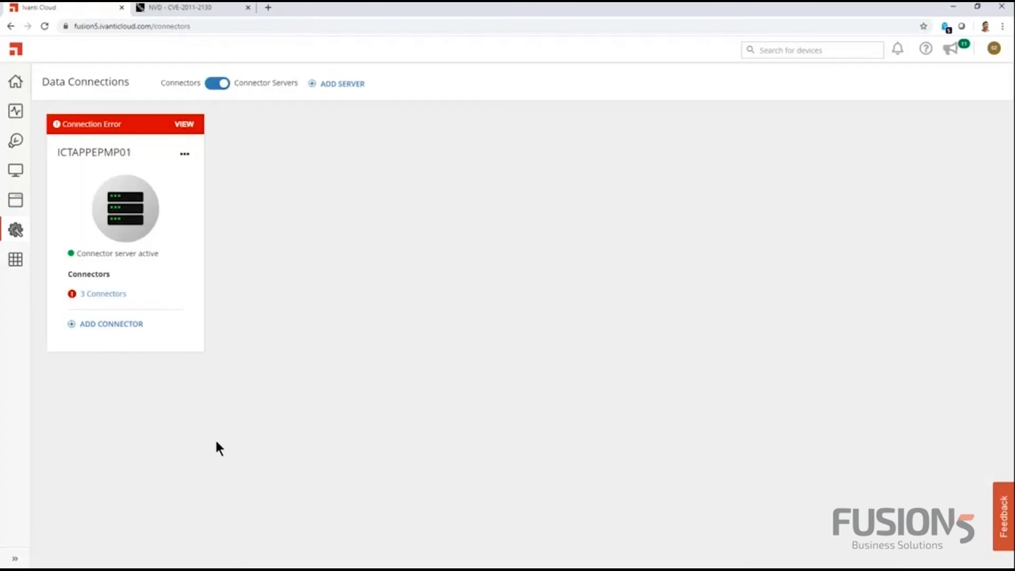
pyautogui.click(117, 326)
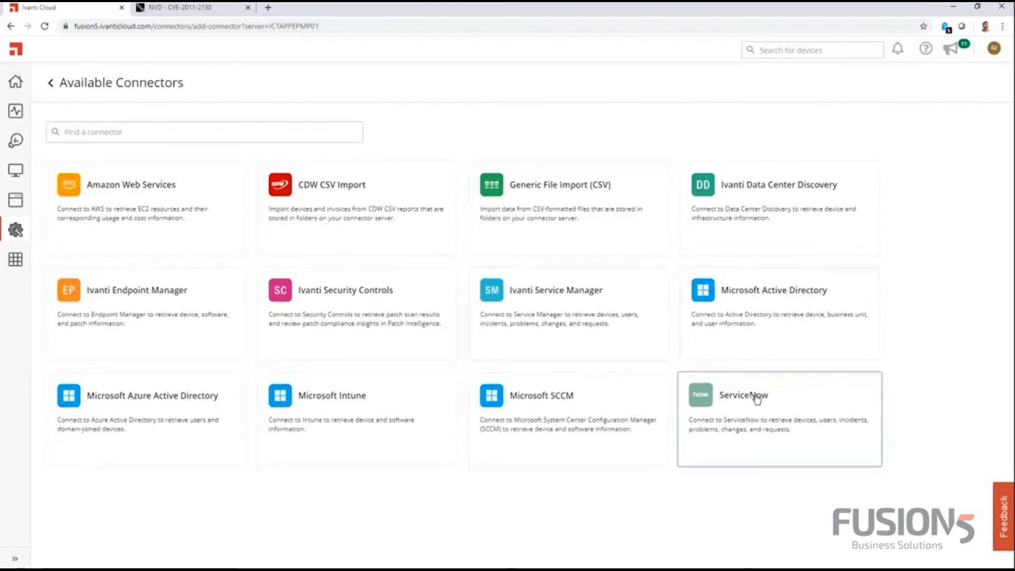
# Step: Open Agent Management, show the silent install instructions for the Windows and Mac agents, and highlight their command text
pyautogui.moveTo(16, 229)
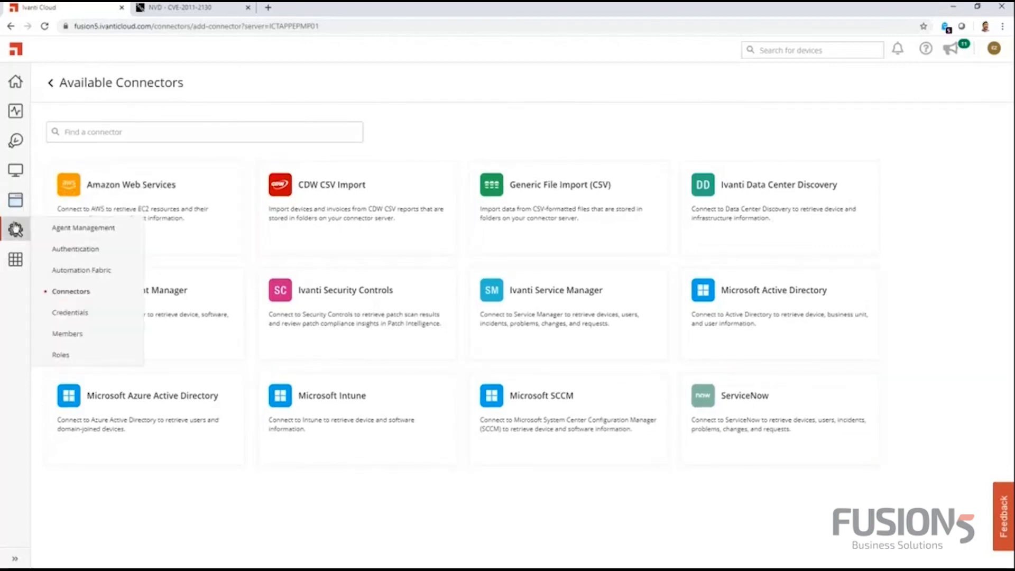
pyautogui.click(62, 233)
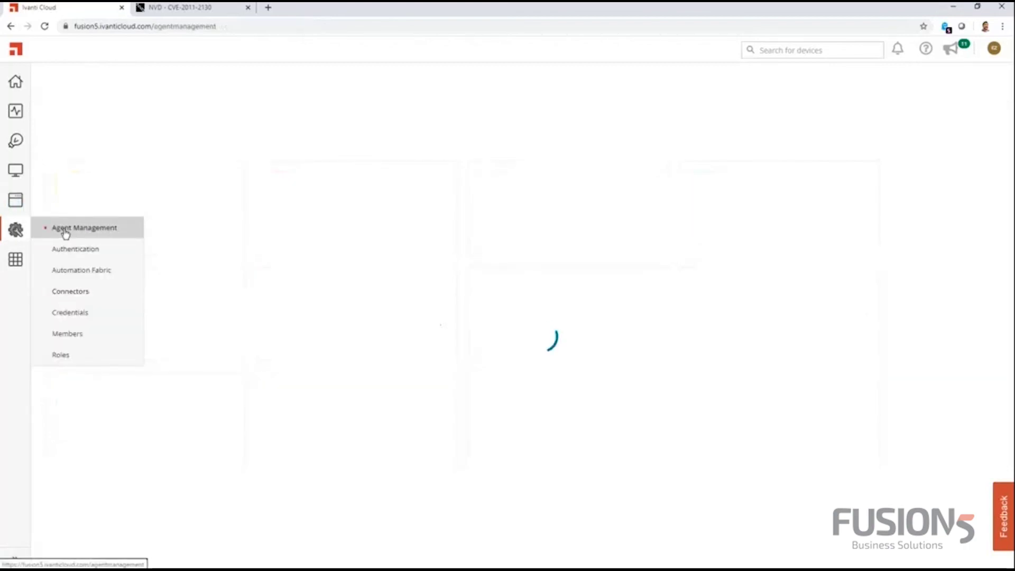
pyautogui.click(226, 360)
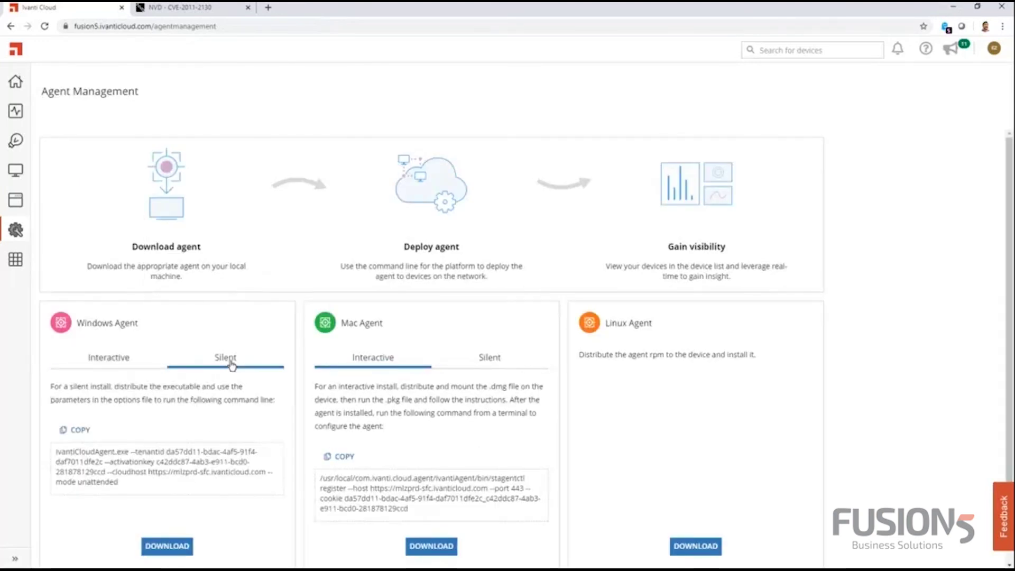
pyautogui.click(490, 357)
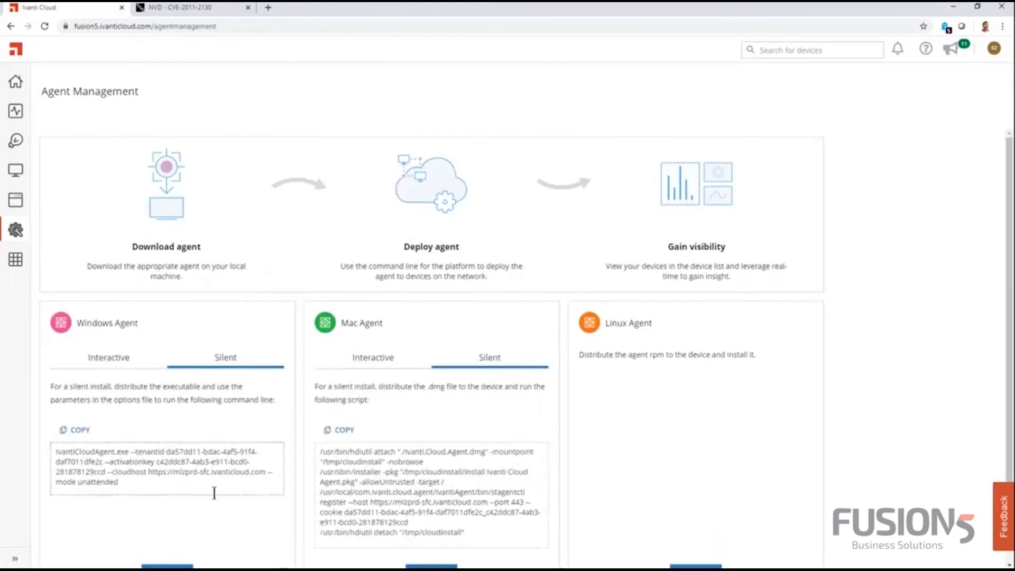
pyautogui.moveTo(127, 482); pyautogui.dragTo(48, 455)
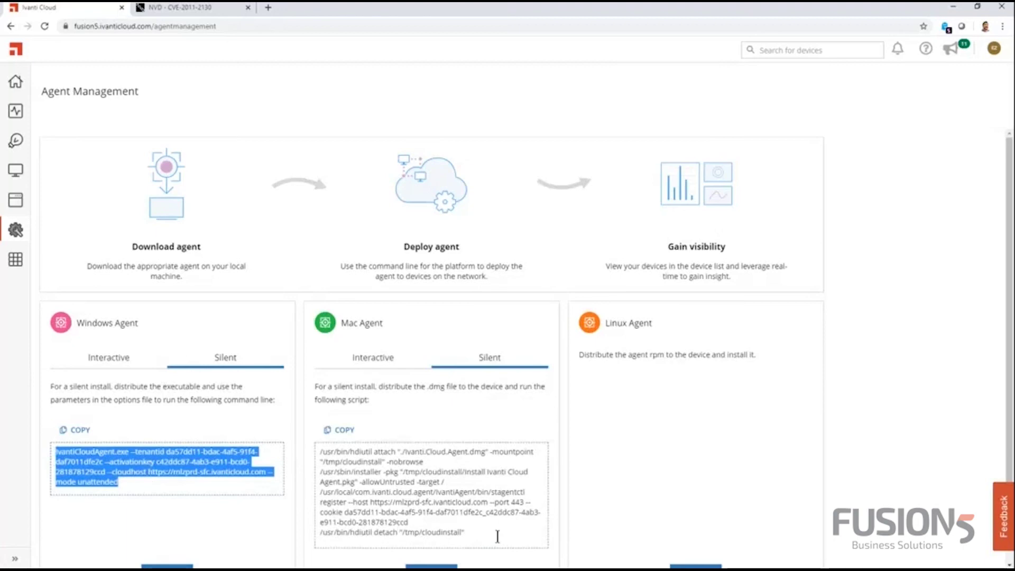
pyautogui.moveTo(496, 536); pyautogui.dragTo(303, 475)
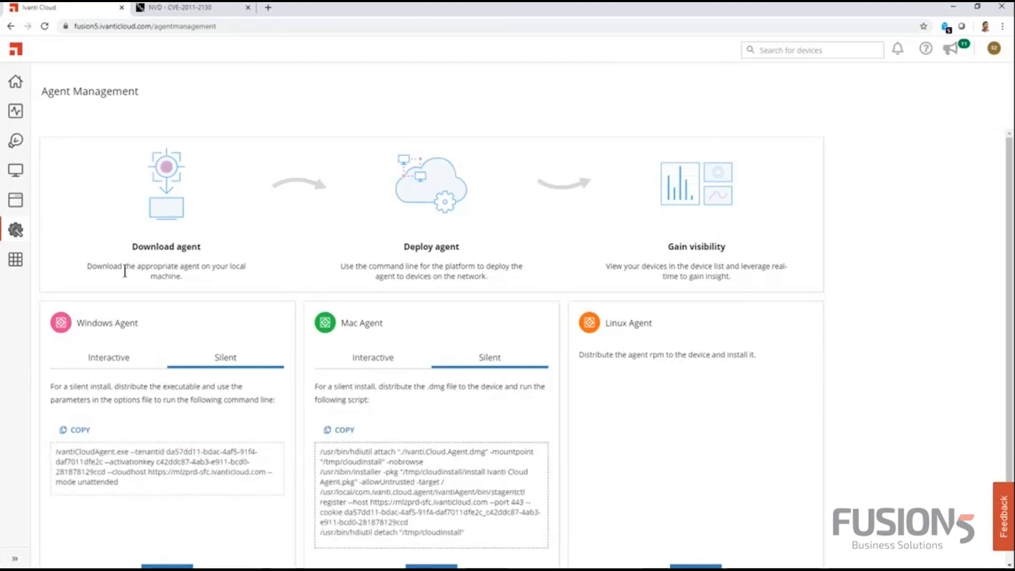
# Step: Open the device list and remove the Cloud Agent filter to list all devices
pyautogui.click(30, 174)
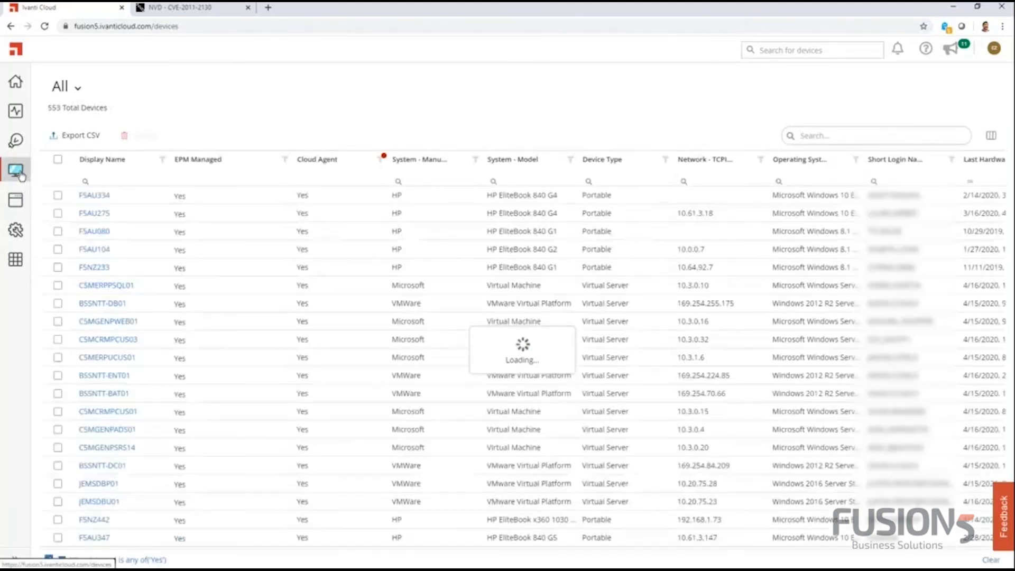
pyautogui.click(380, 159)
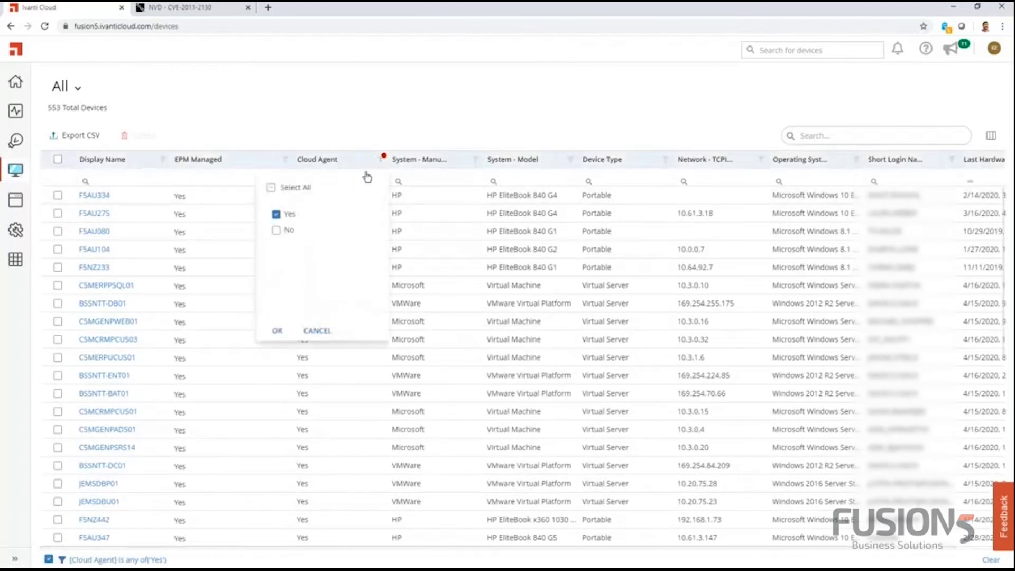
pyautogui.click(276, 214)
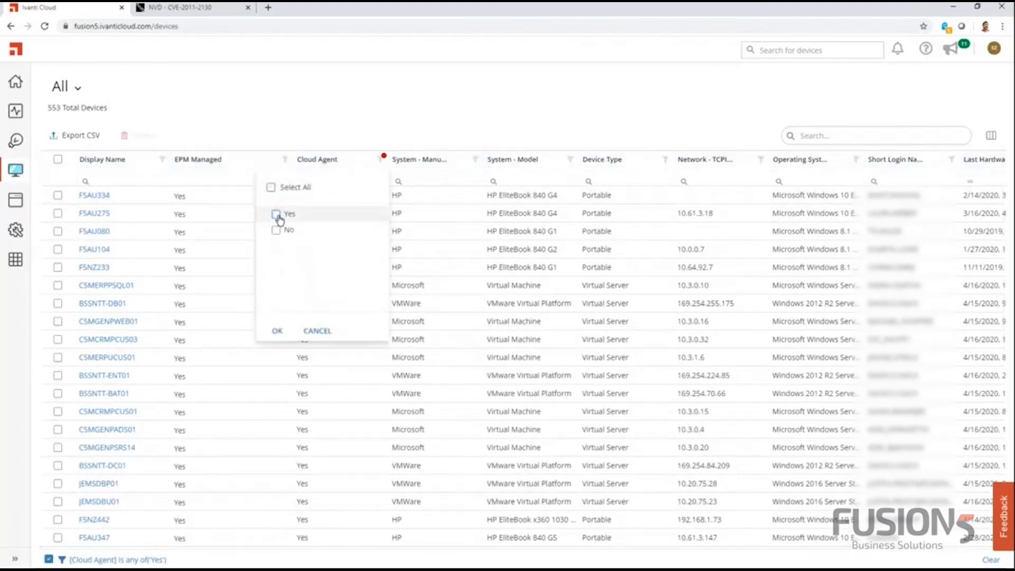
pyautogui.click(276, 331)
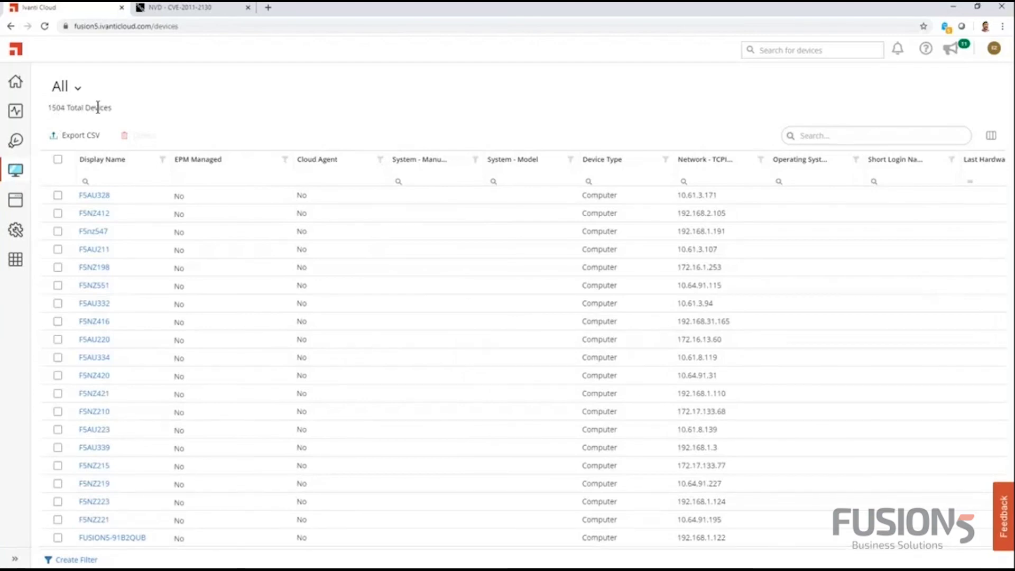
# Step: Filter the device list to devices whose Cloud Agent value is Yes
pyautogui.click(380, 159)
pyautogui.click(323, 215)
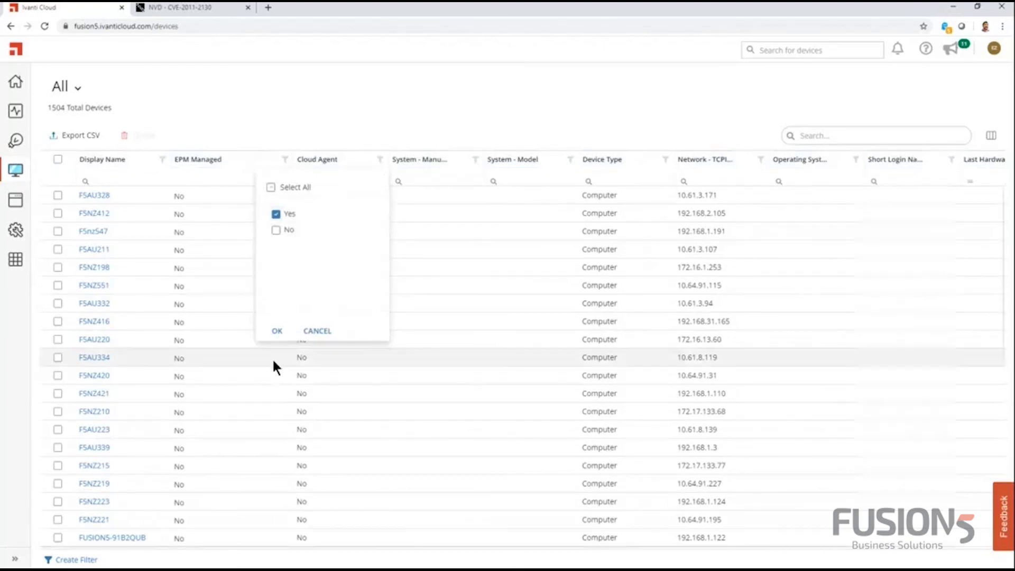
pyautogui.click(277, 331)
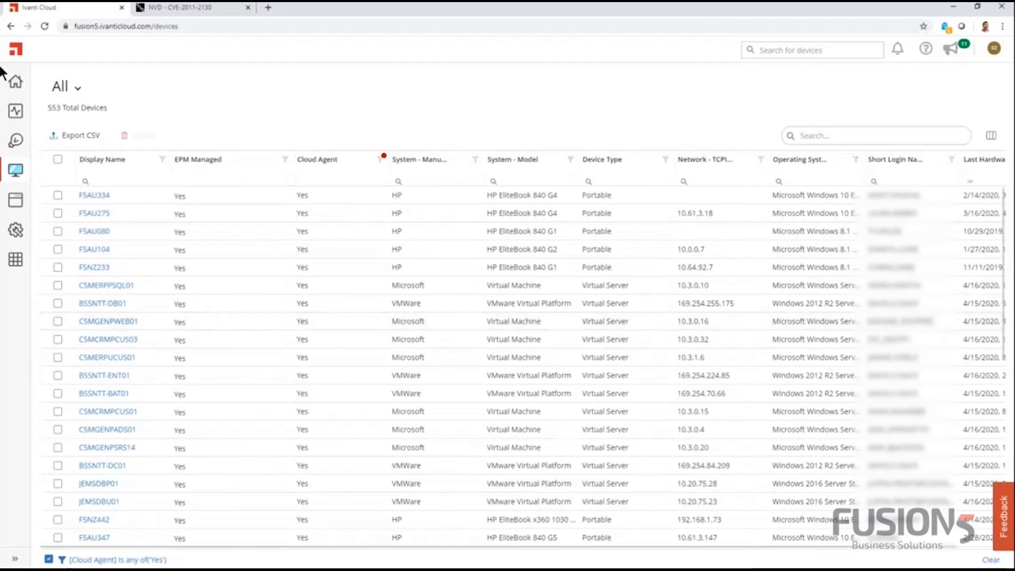
# Step: Return to the home page, open the real-time Agent Overview map and drill into the agent cluster on Queensland's coast
pyautogui.click(17, 83)
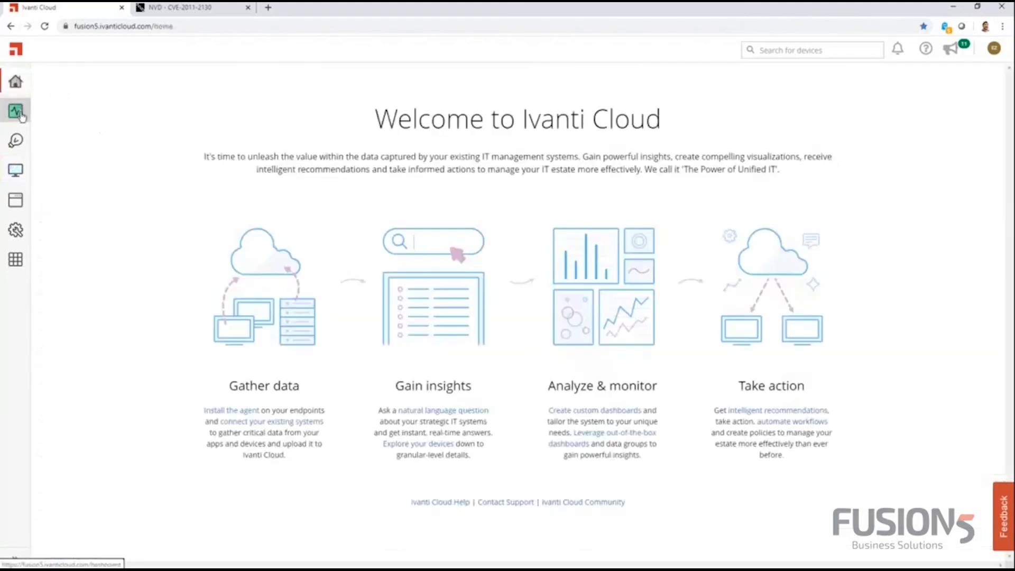
pyautogui.moveTo(16, 140)
pyautogui.click(90, 139)
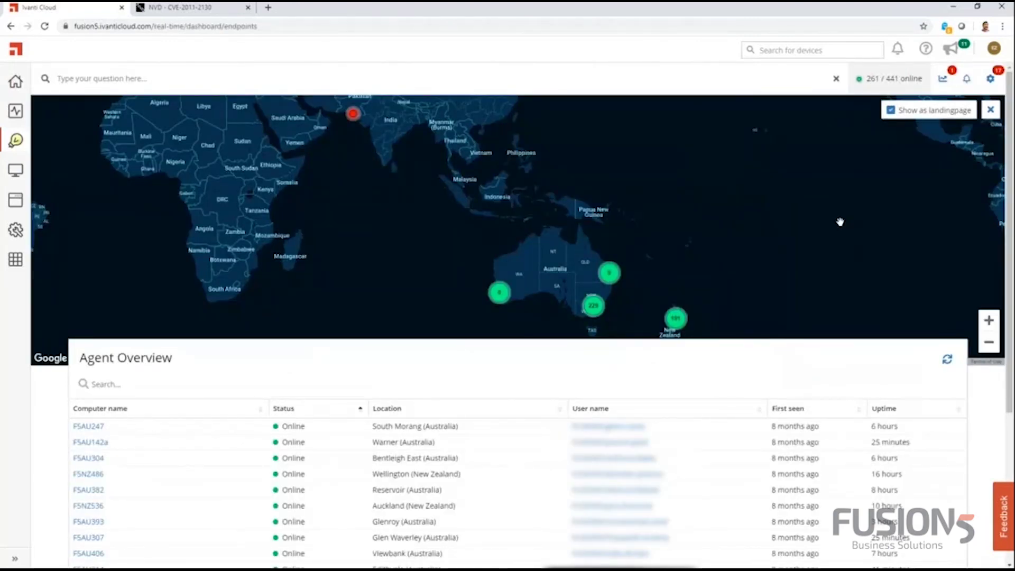
pyautogui.click(611, 276)
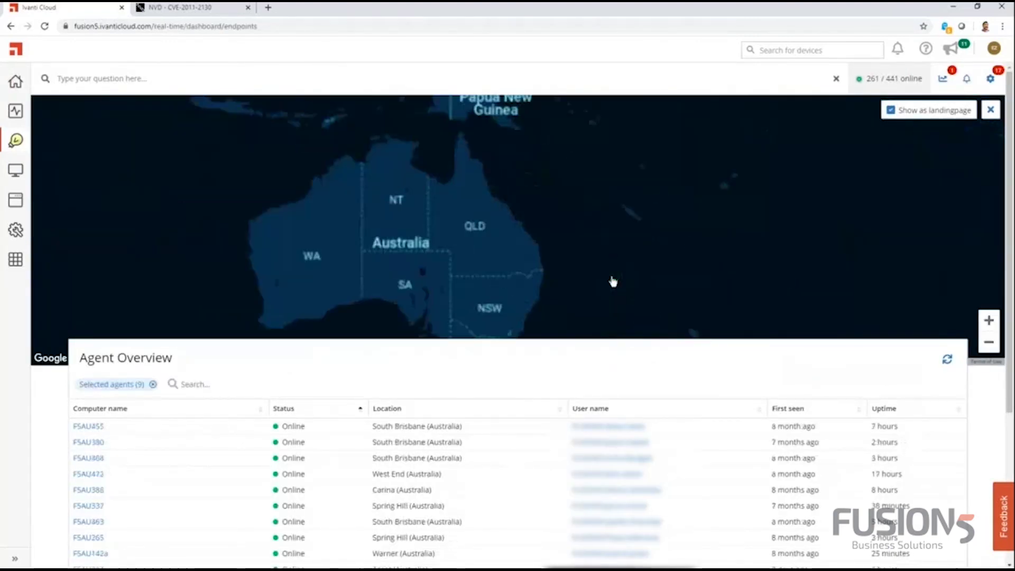